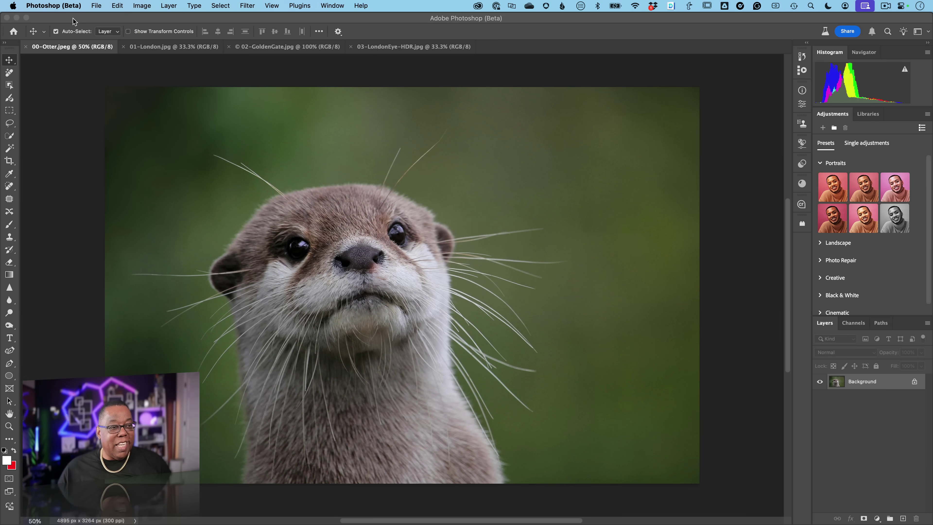
Switch to Photoshop 2025 and keep Select Subject and Remove Background processing on Cloud (Detailed results) in the Image Processing preferences.
key(super+Tab)
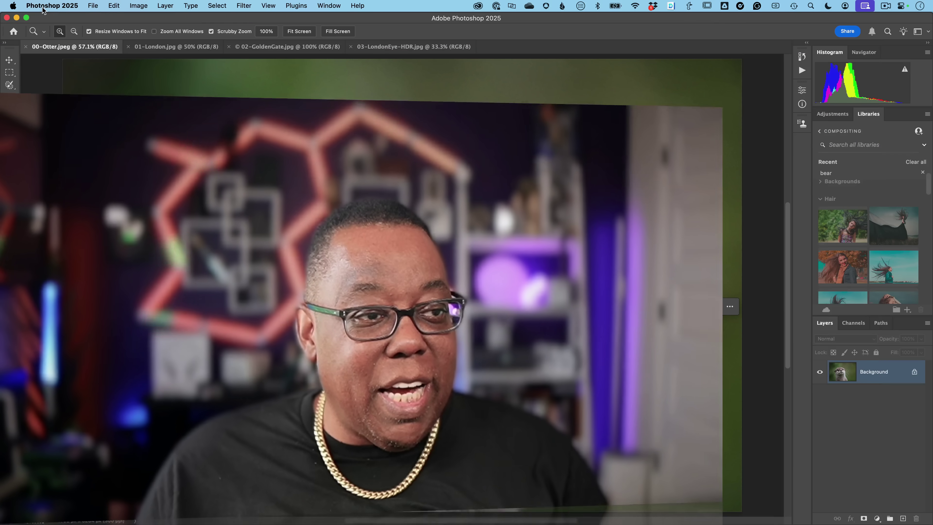
click(41, 5)
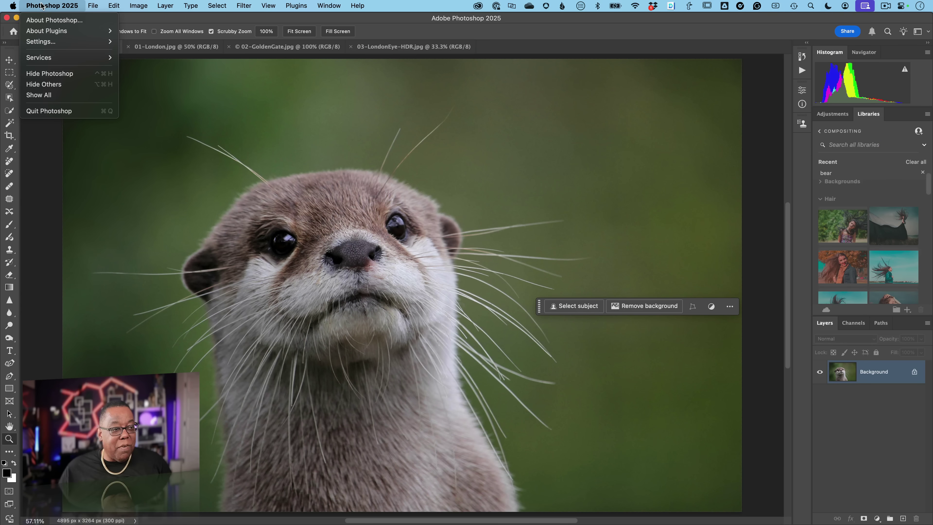
mouse_move(38, 48)
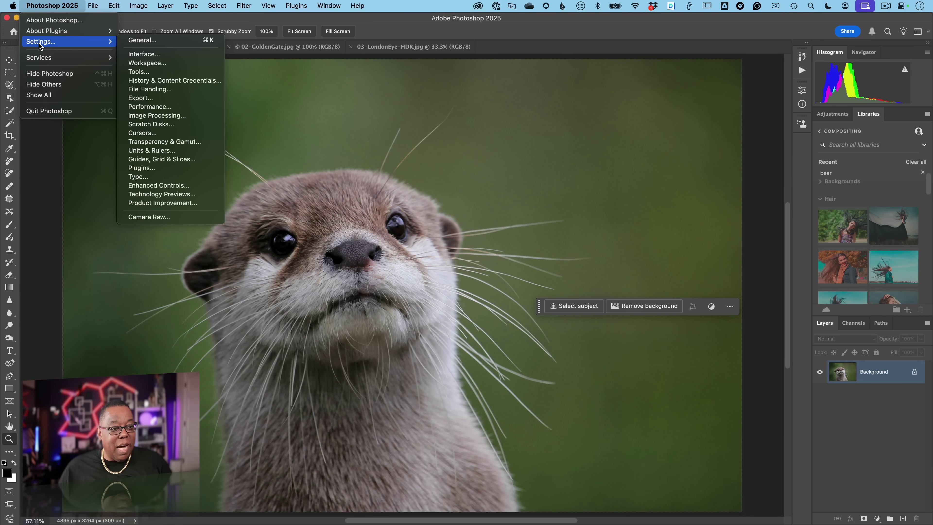
key(Escape)
key(i)
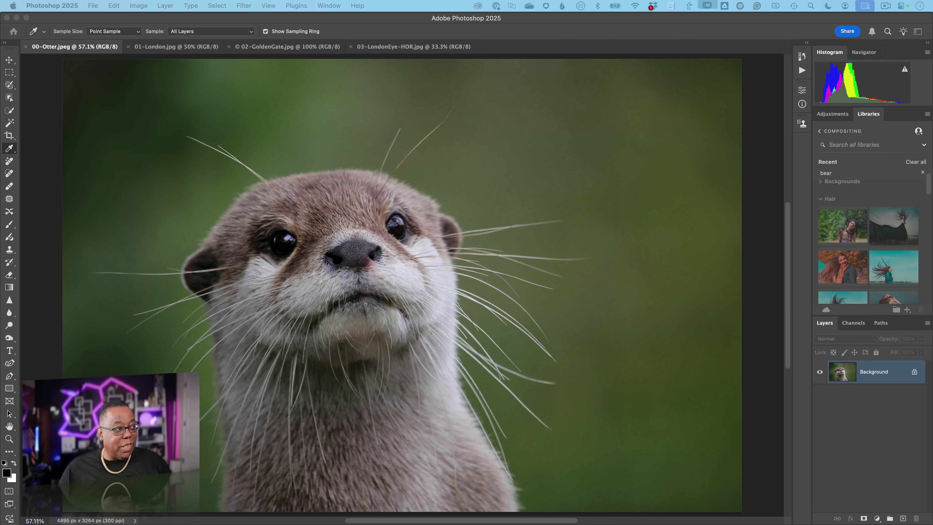
key(super+k)
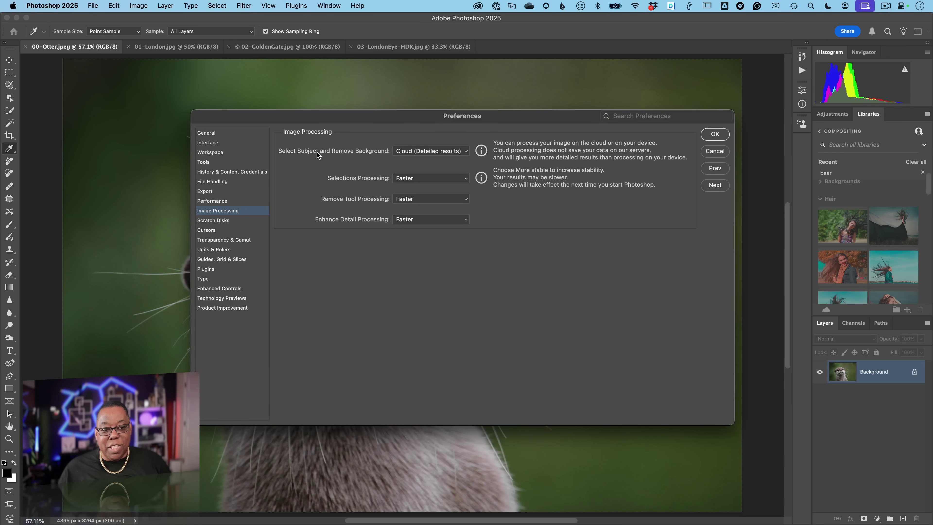
click(466, 151)
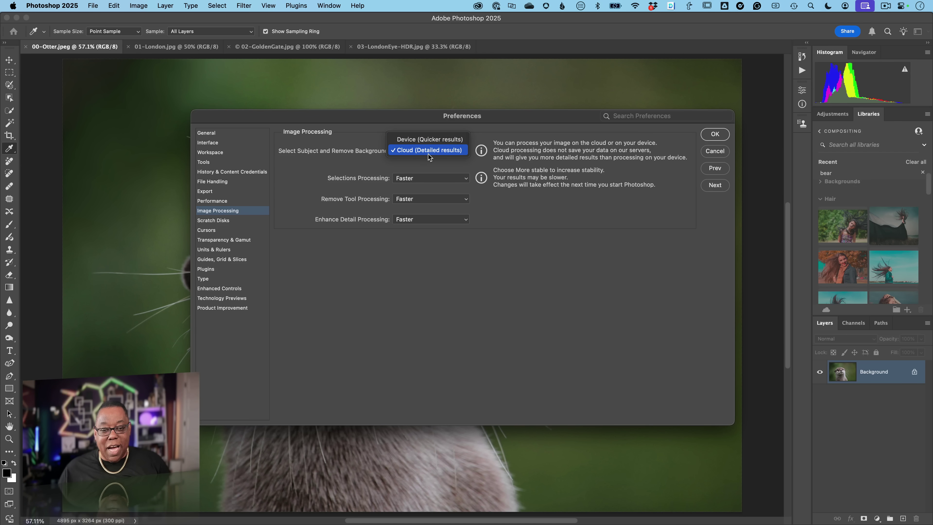
click(426, 163)
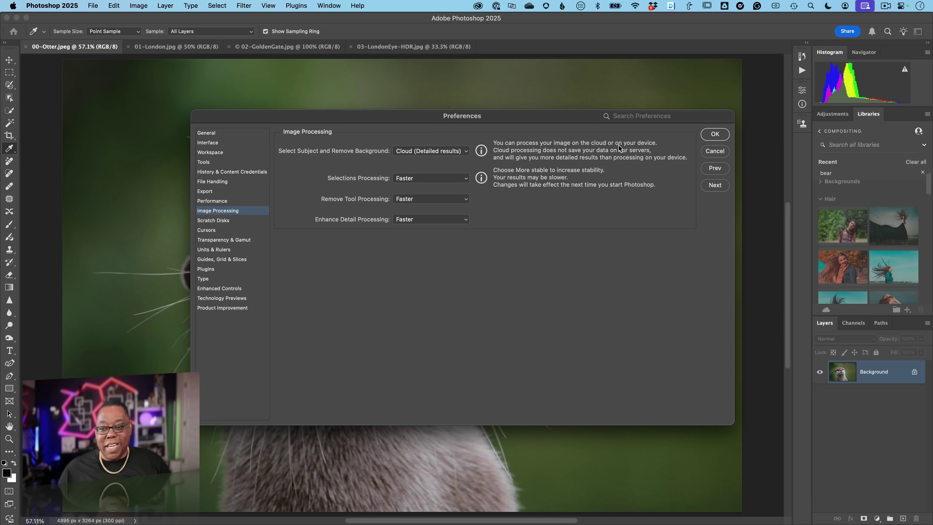
click(715, 134)
Remove the background from the otter photo and display its layer mask alone on the canvas.
key(z)
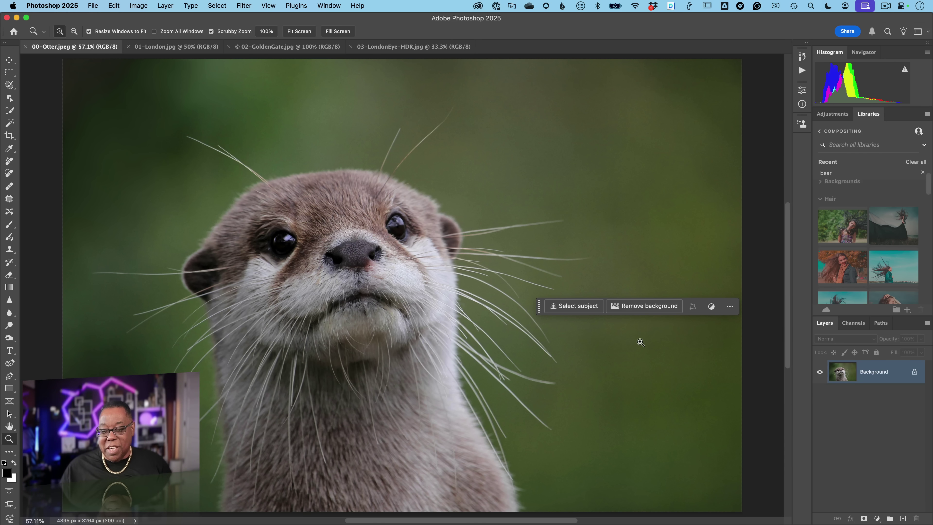
click(633, 311)
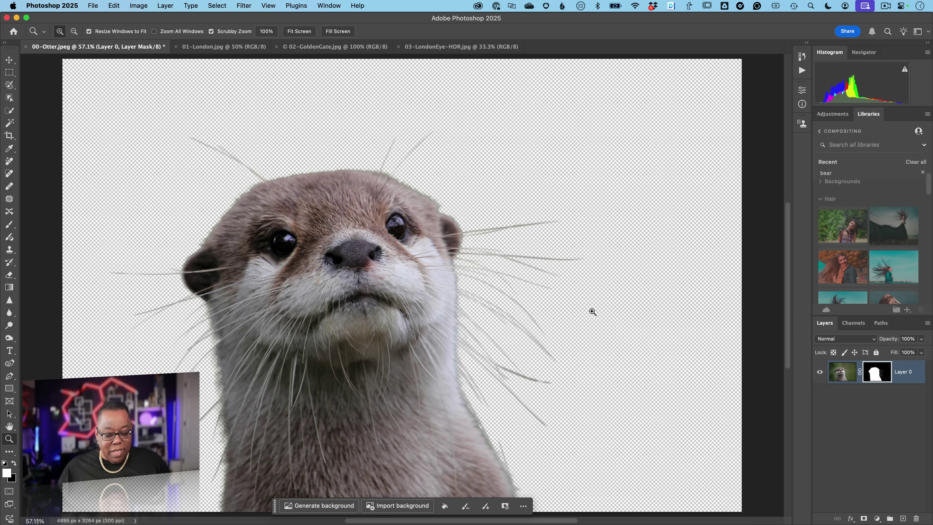
key(alt)
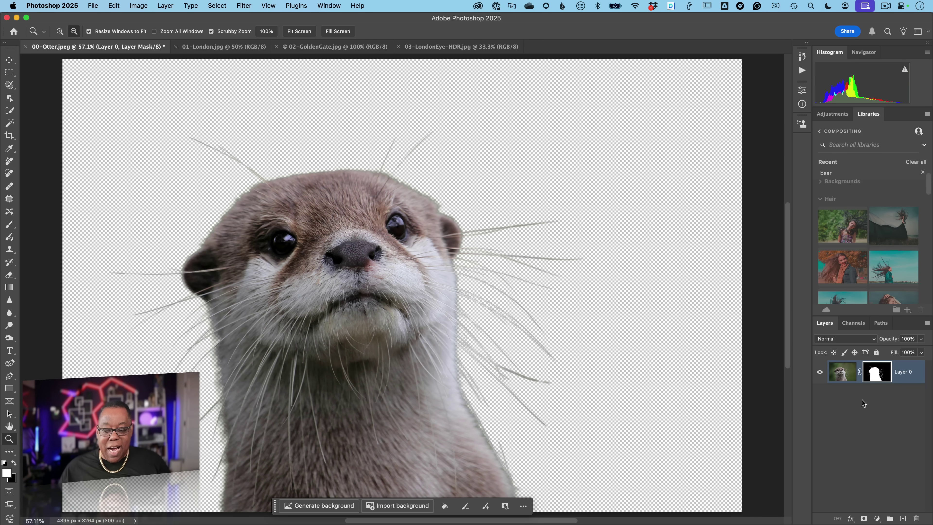
alt+click(879, 376)
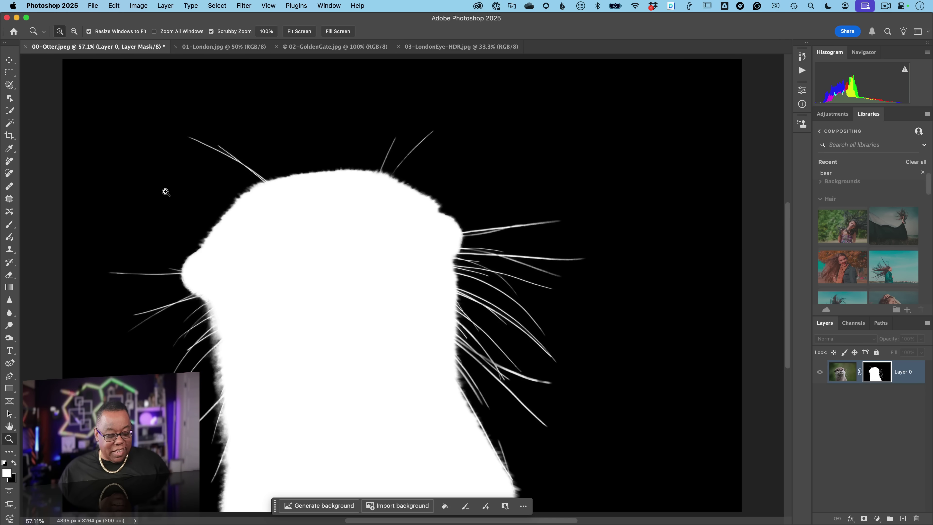
Switch to Photoshop (Beta), remove the otter photo's background there, and display the resulting layer mask on the canvas.
key(super+Tab)
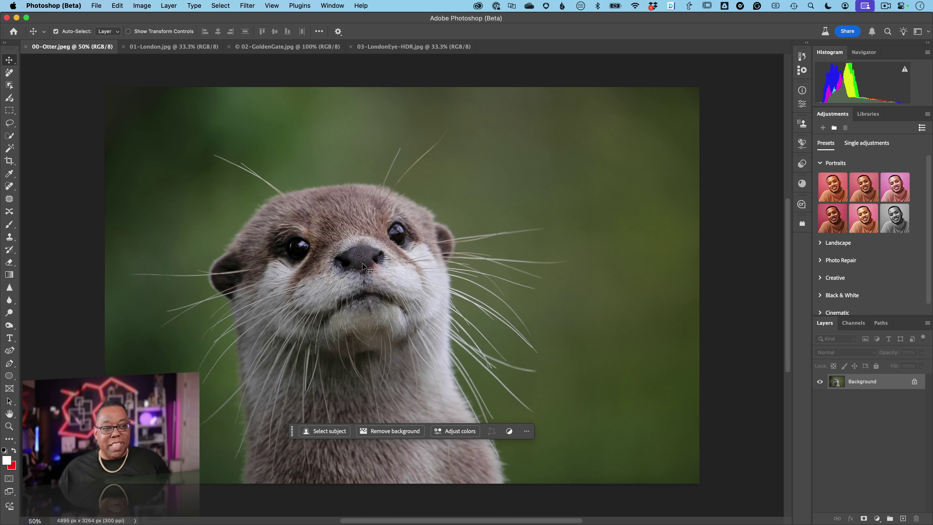
key(super+plus)
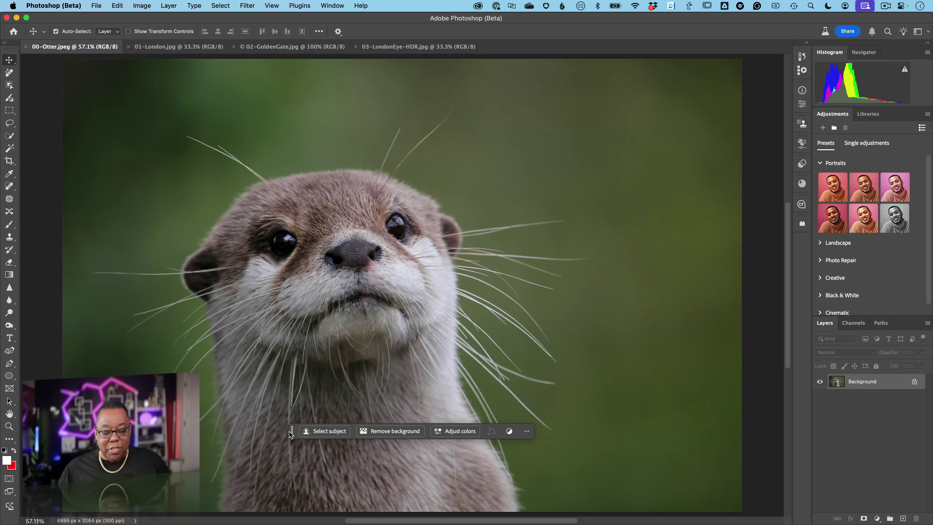
drag(291, 434, 68, 111)
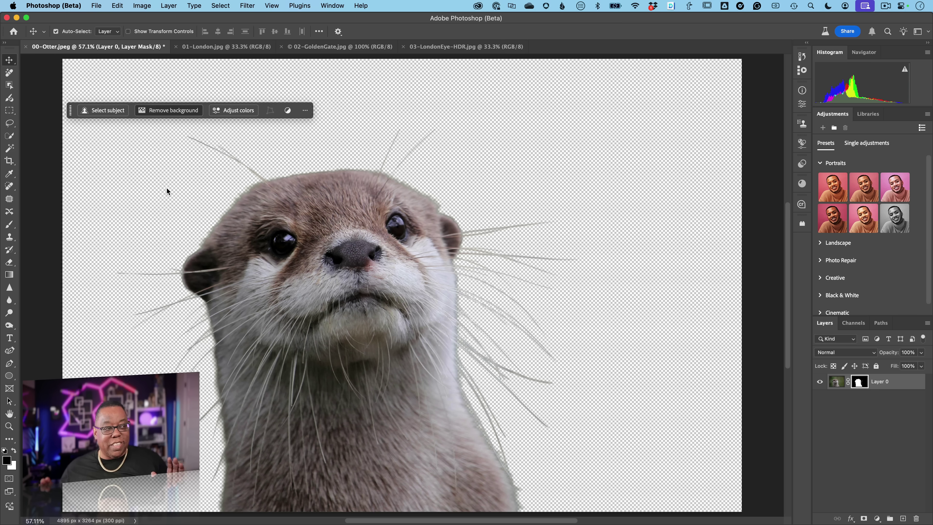
alt+click(863, 386)
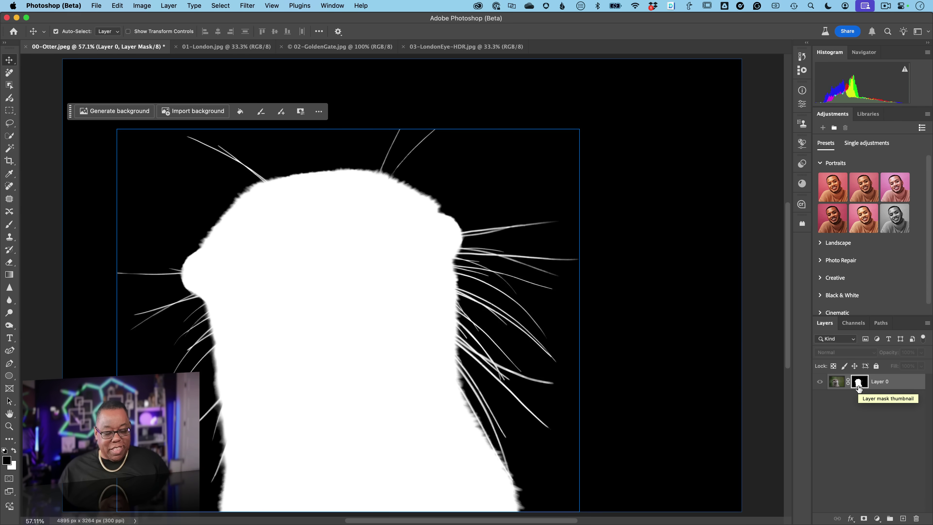
Compare the whisker detail in the otter masks between Photoshop 2025 and Photoshop (Beta).
key(super+Tab)
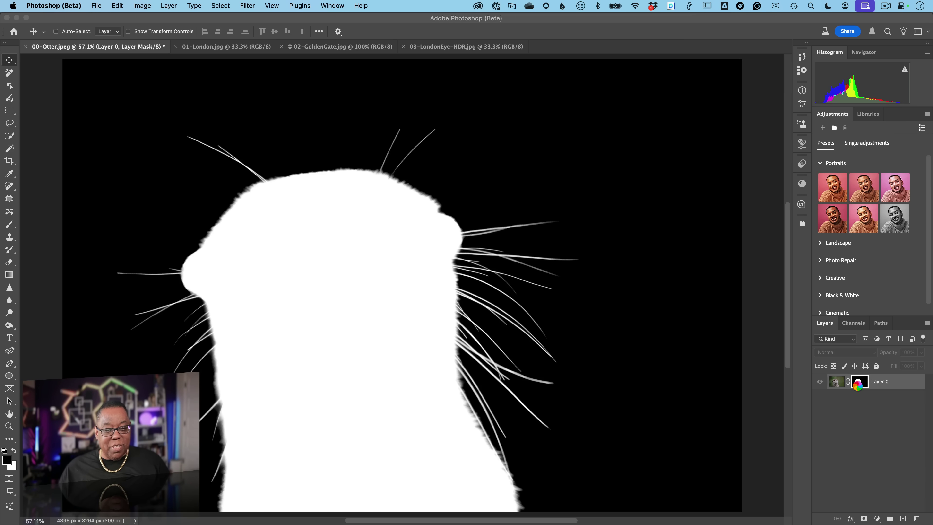
key(super+Tab)
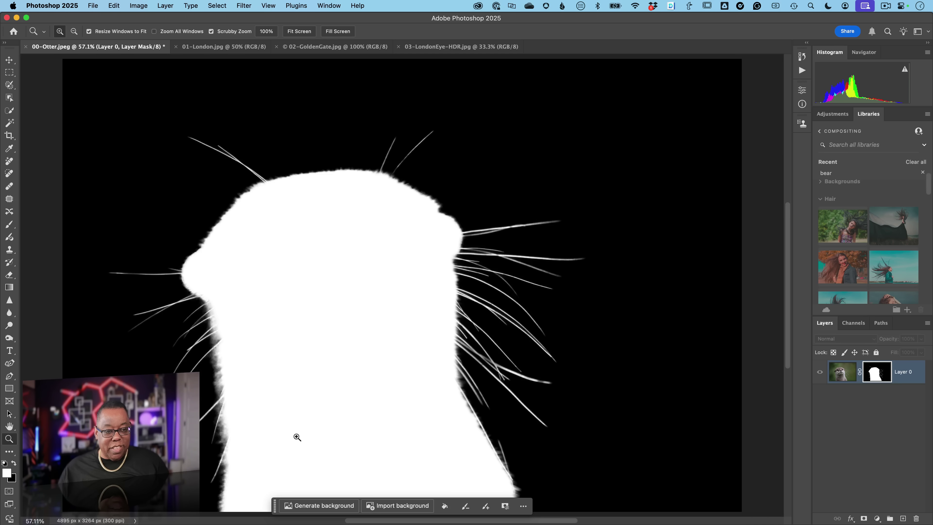
key(super+Tab)
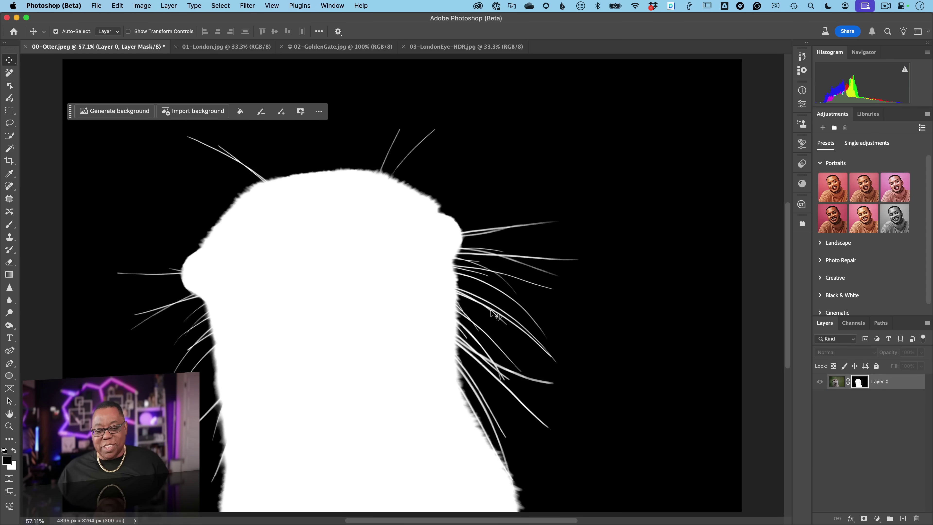
key(super+Tab)
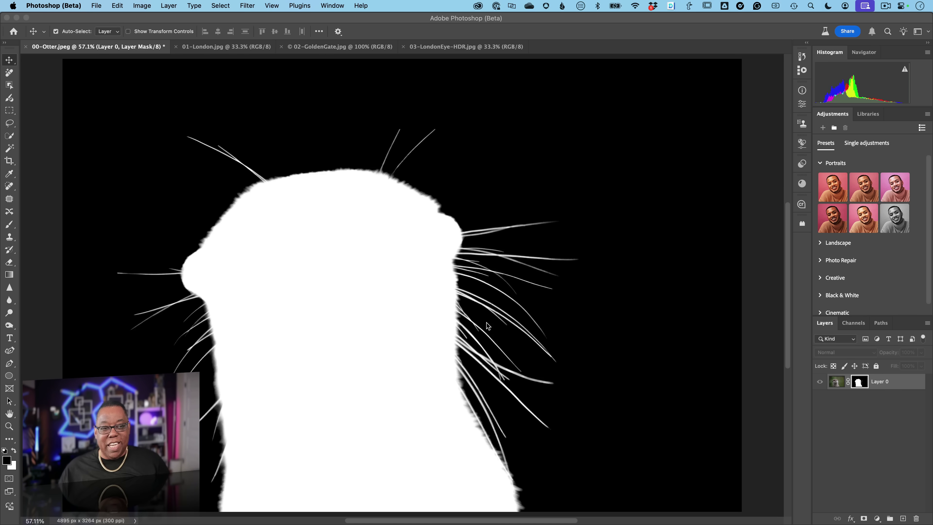
Switch to Photoshop 2025 and remove the background from 01-London.jpg.
key(super+Tab)
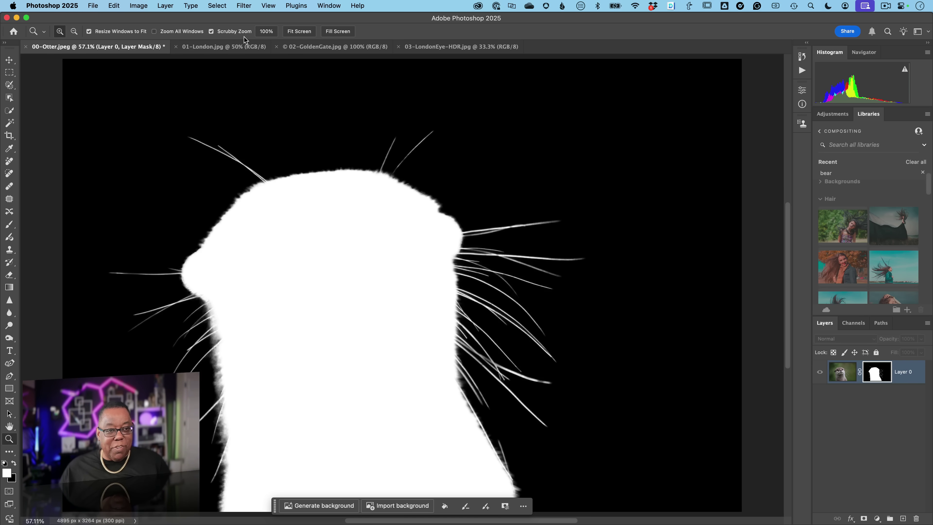
click(238, 51)
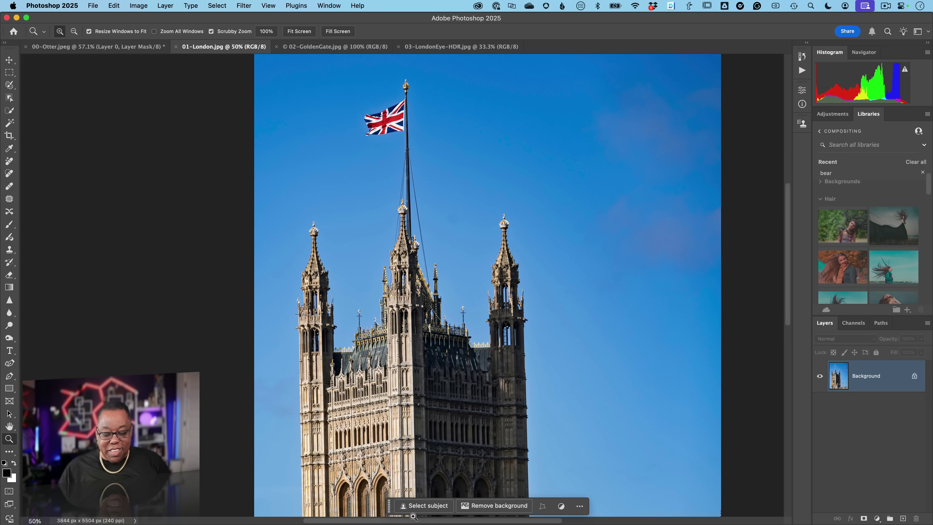
drag(390, 511, 540, 328)
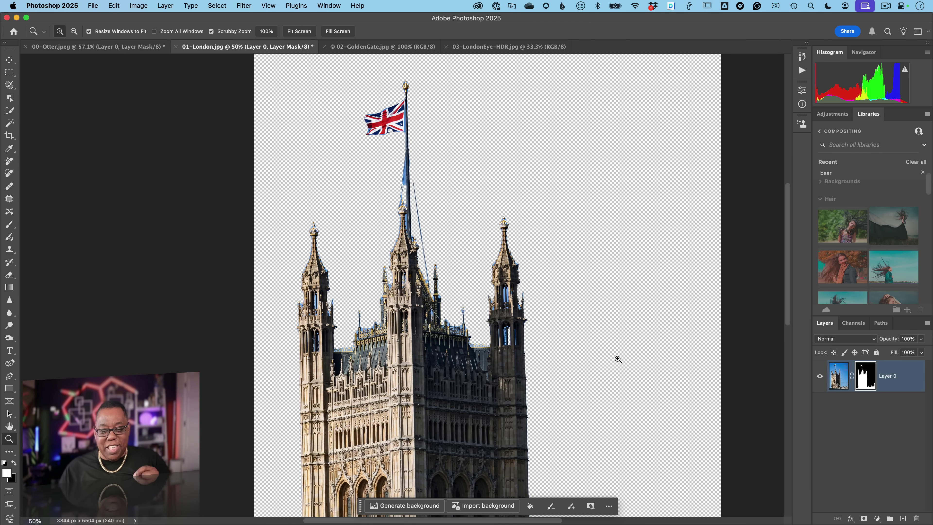
Examine the cutout edges around the London towers up close, and view the layer mask on its own.
drag(503, 292, 539, 364)
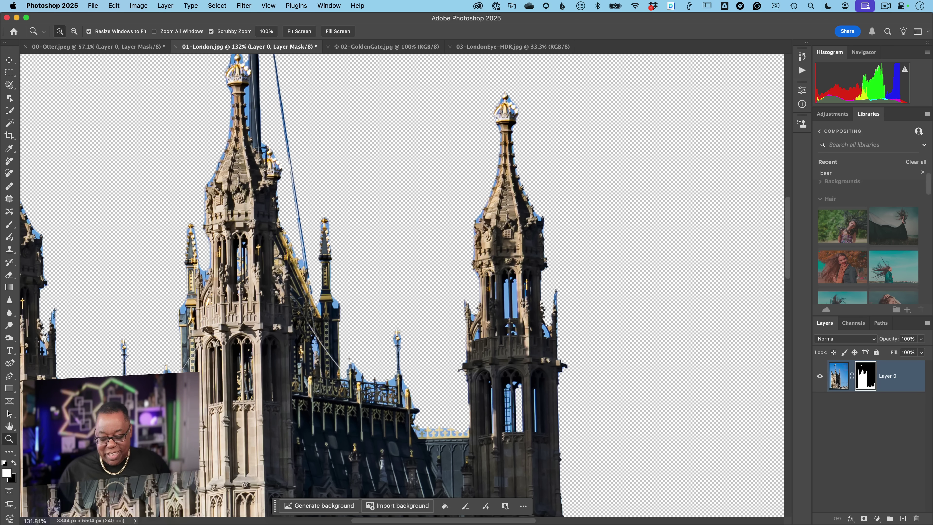
key(super+0)
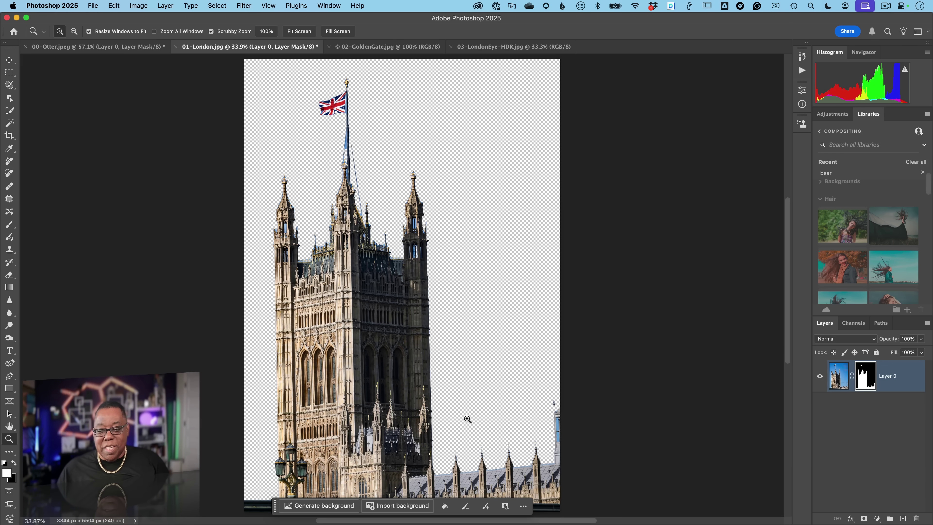
alt+click(867, 382)
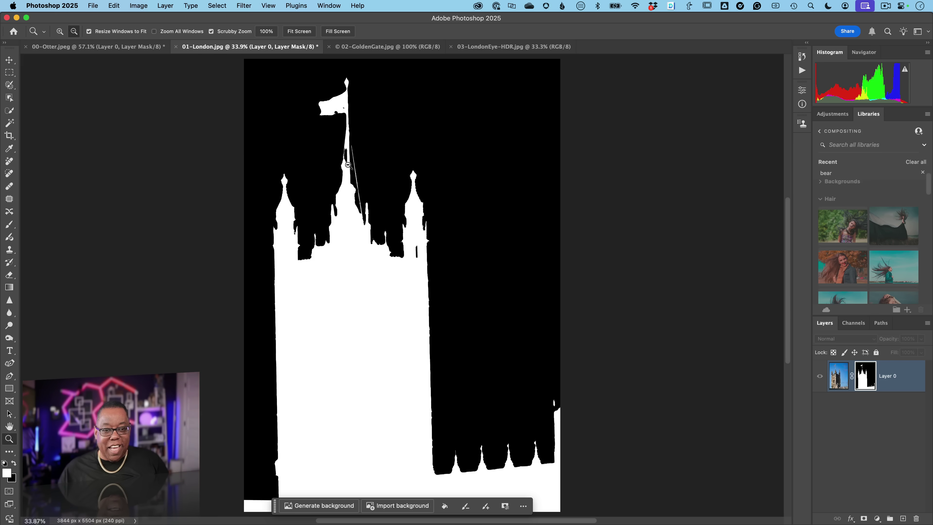
alt+click(867, 378)
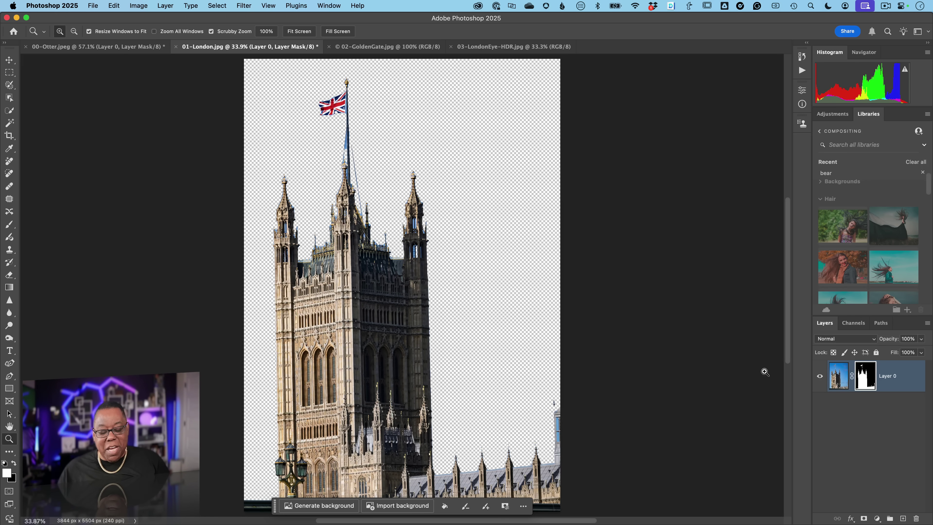
Switch to Photoshop (Beta), remove the background from 01-London.jpg, and inspect the turret openings and flagpole up close.
key(super+Tab)
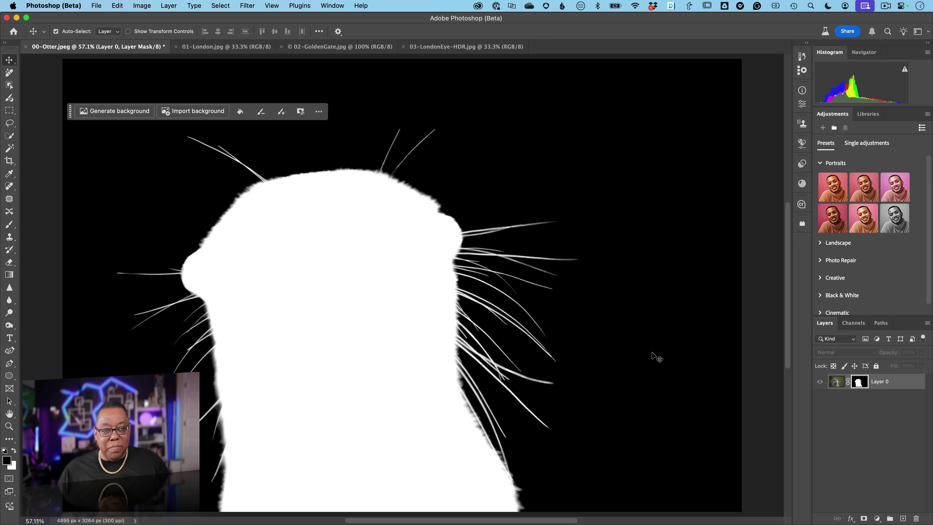
click(235, 46)
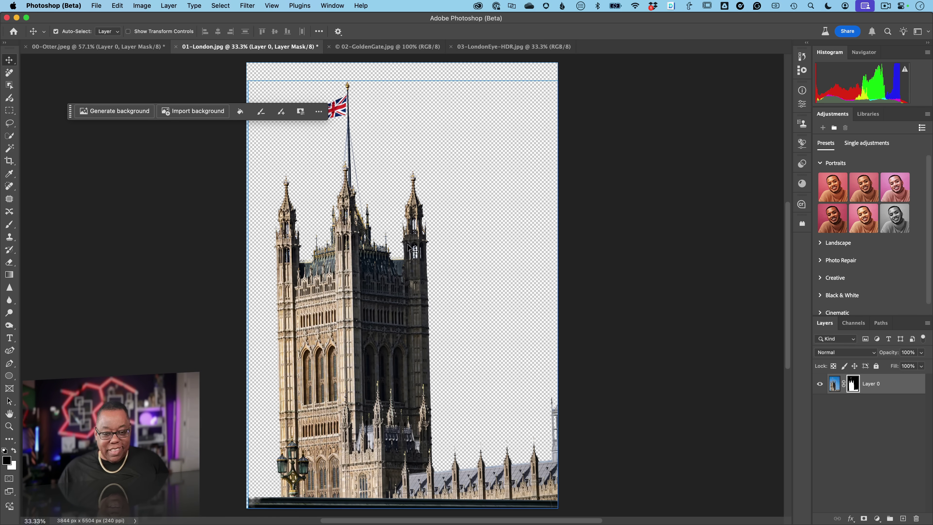
key(z)
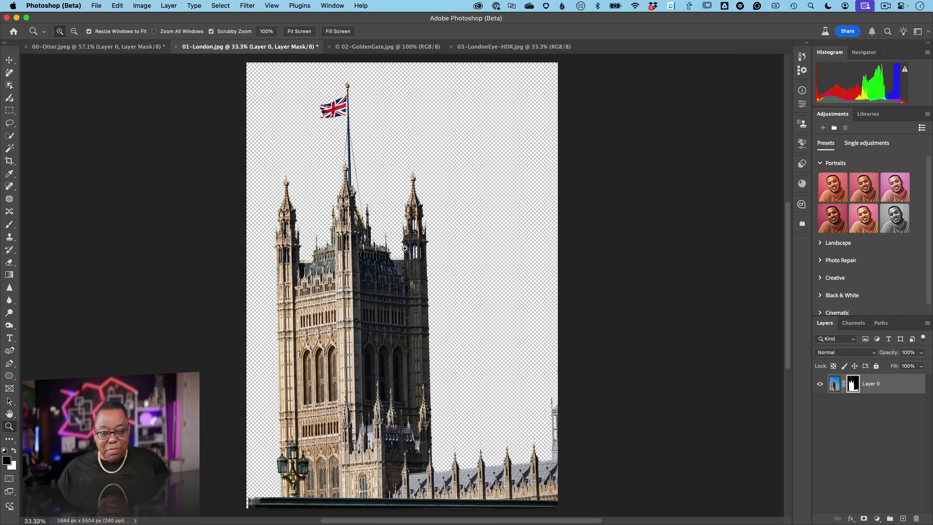
drag(409, 245, 451, 311)
key(v)
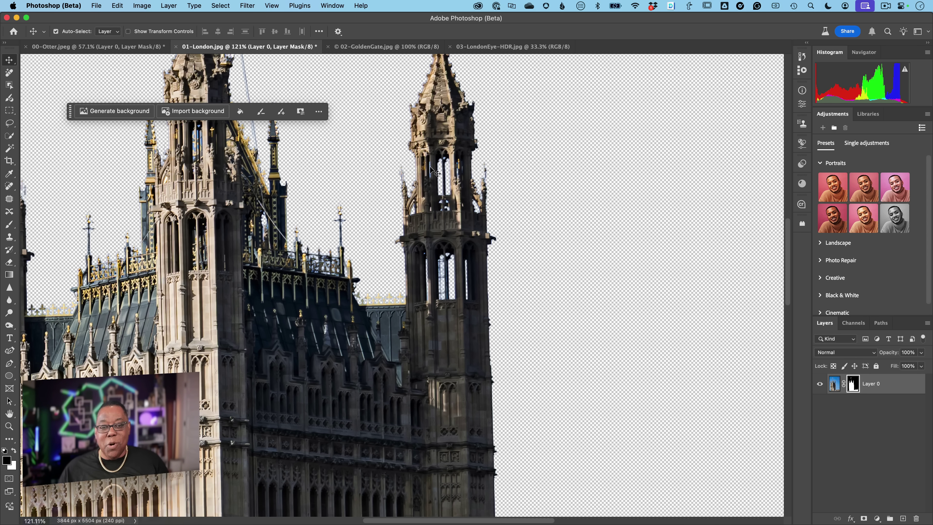
drag(436, 171, 519, 524)
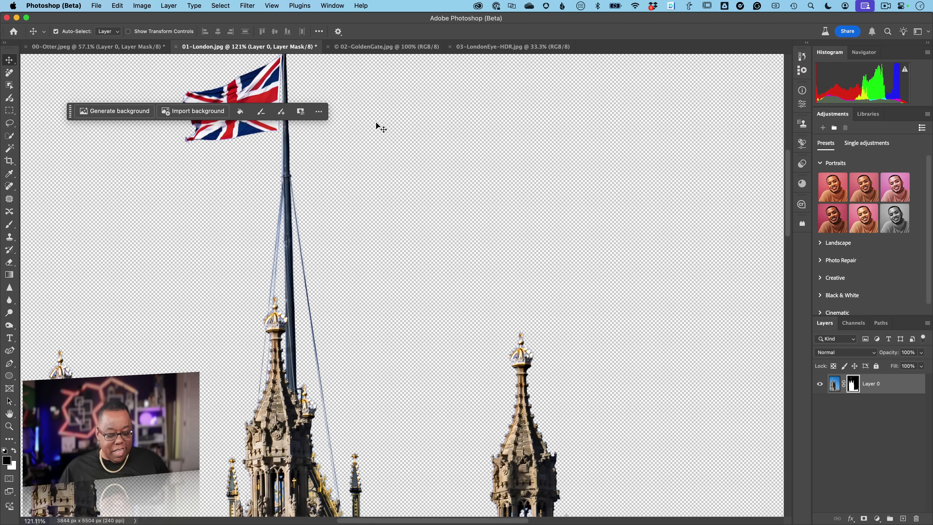
Compare the flagpole and its ropes at close range between the Photoshop 2025 and Photoshop (Beta) cutouts.
key(super+Tab)
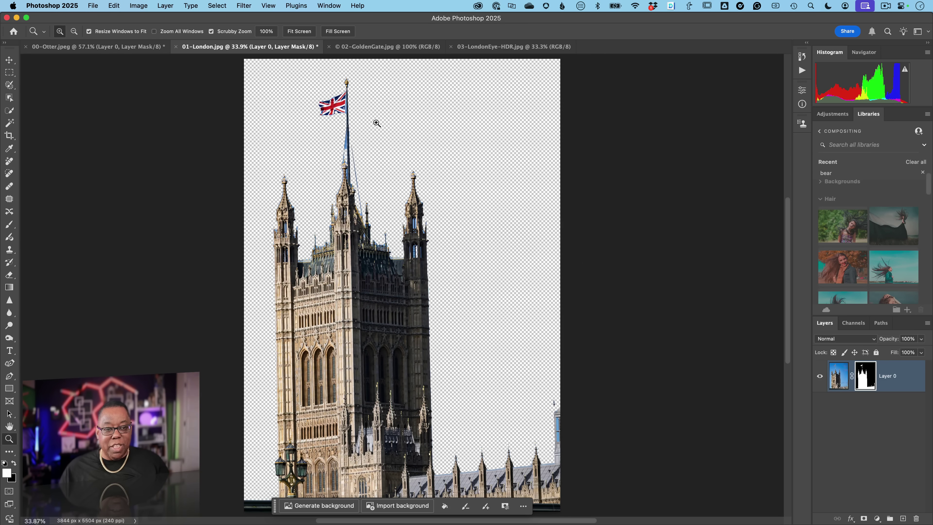
drag(345, 122, 402, 223)
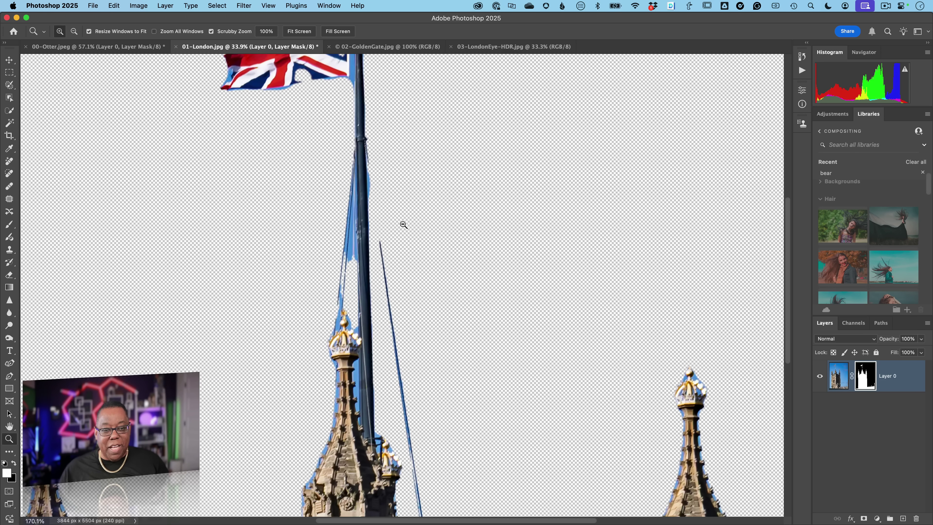
key(super+Tab)
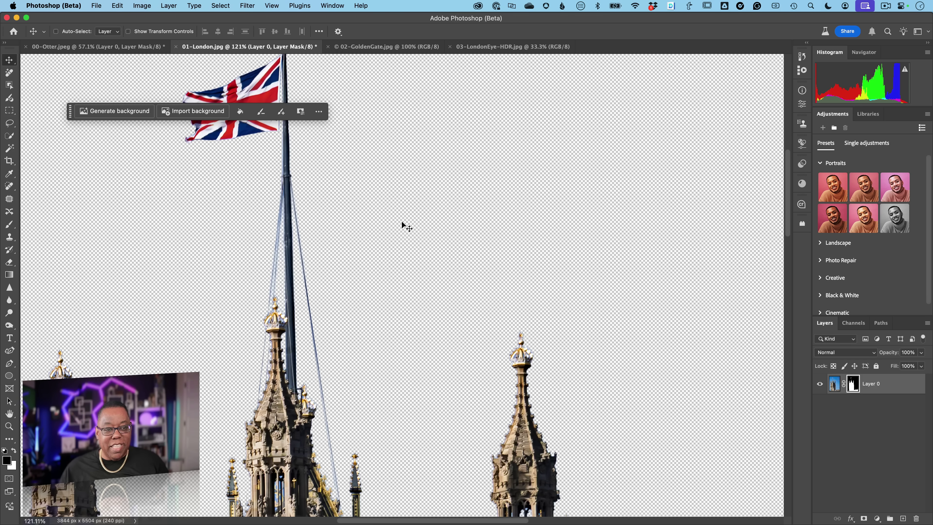
key(super+Tab)
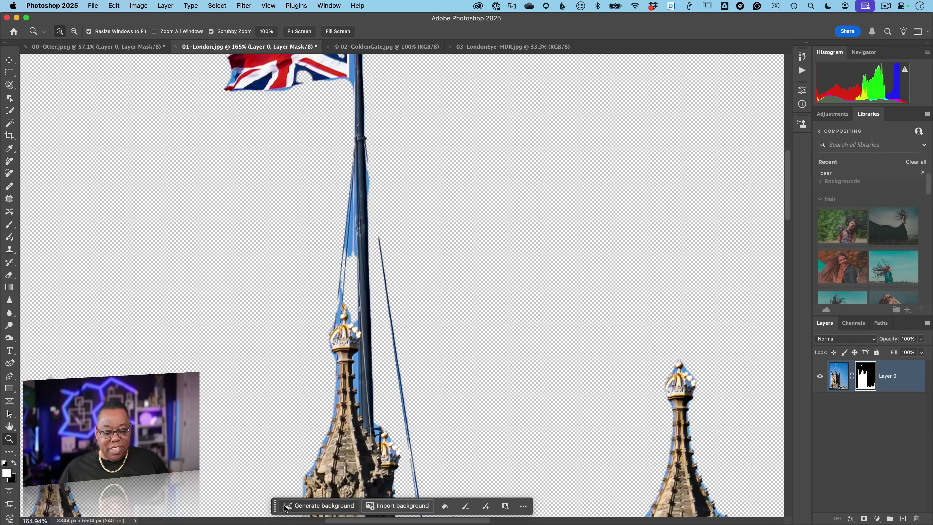
Move the contextual task bar away from the towers in Photoshop 2025 and off the flag in Photoshop (Beta).
drag(280, 499, 506, 239)
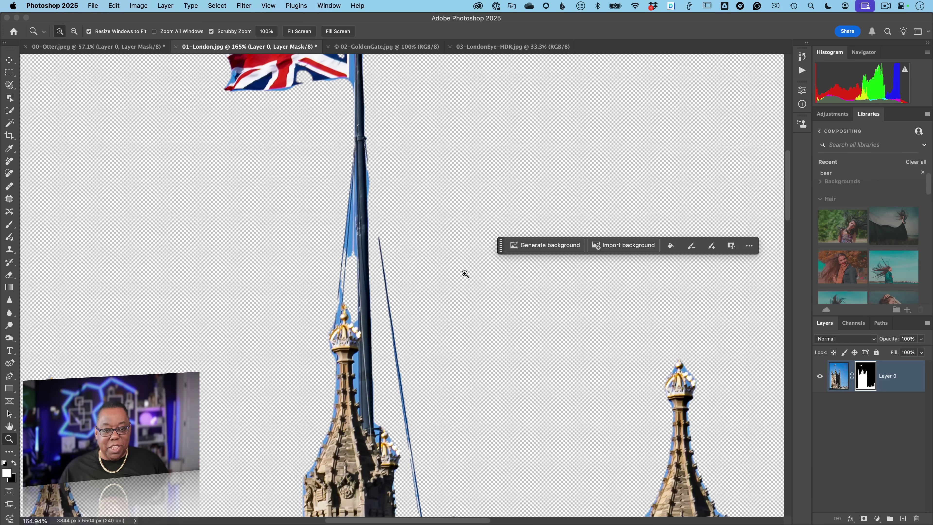
key(super+Tab)
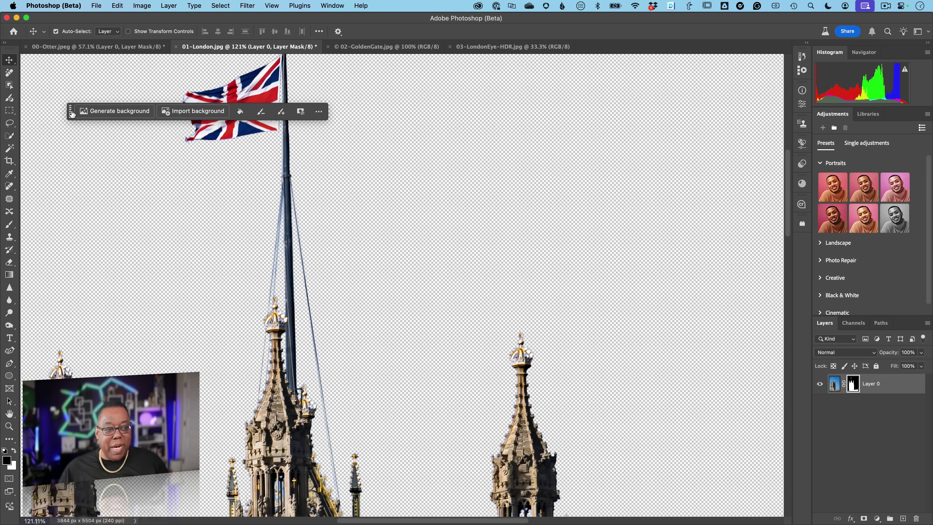
drag(71, 111, 28, 184)
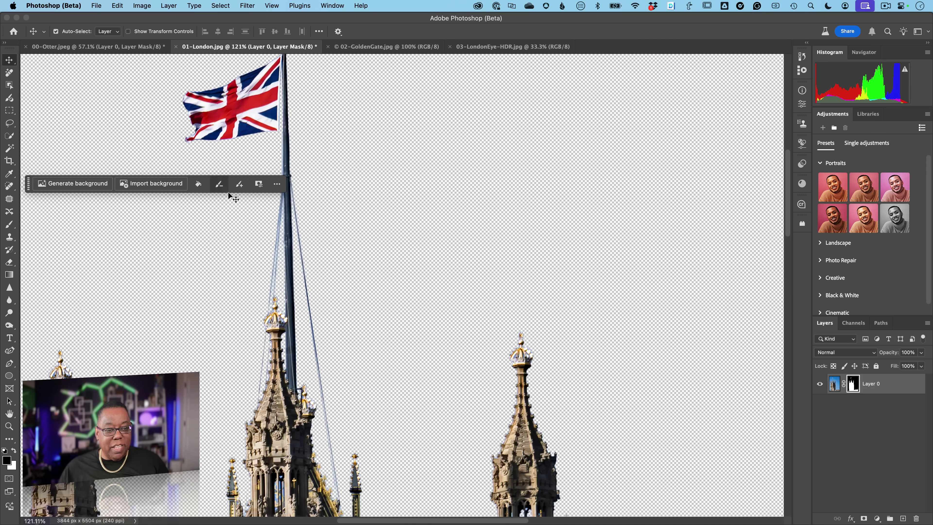
click(277, 185)
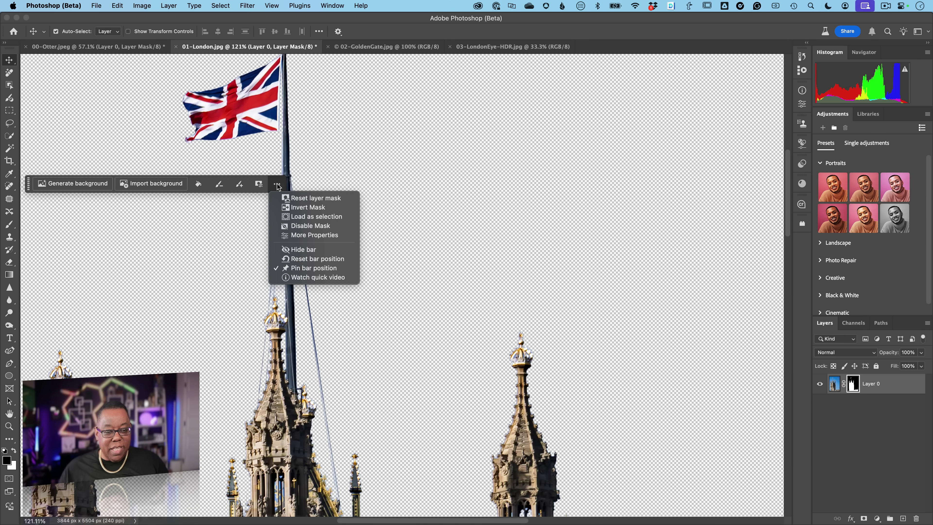
click(211, 214)
Switch to Photoshop 2025 and pin the contextual task bar's position.
key(super+Tab)
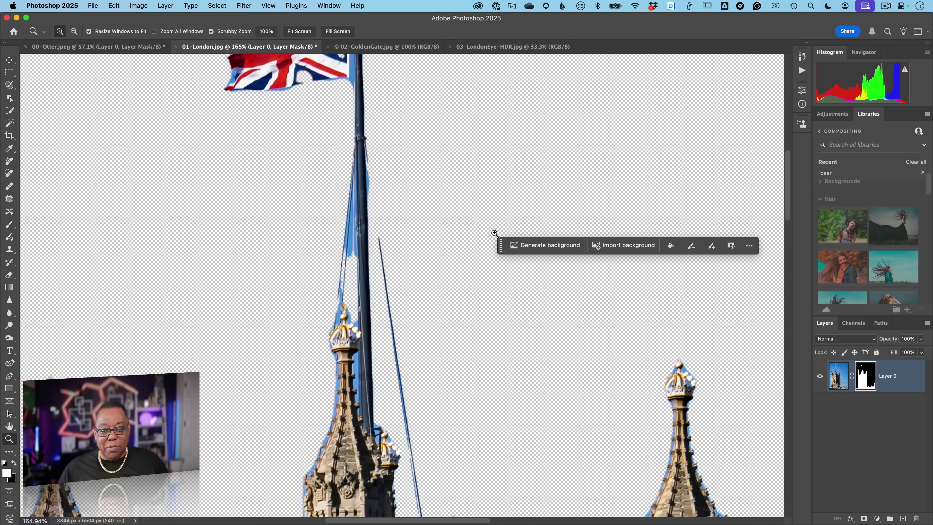
click(751, 248)
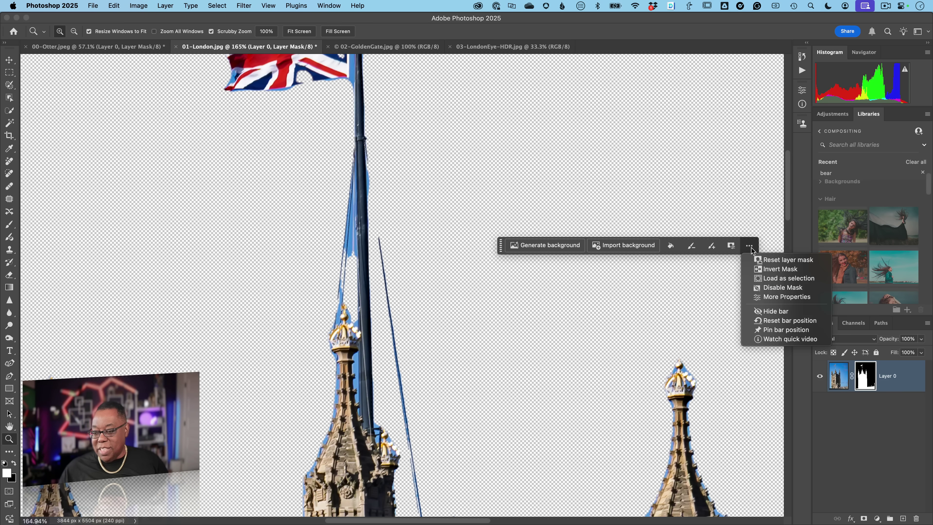
click(775, 329)
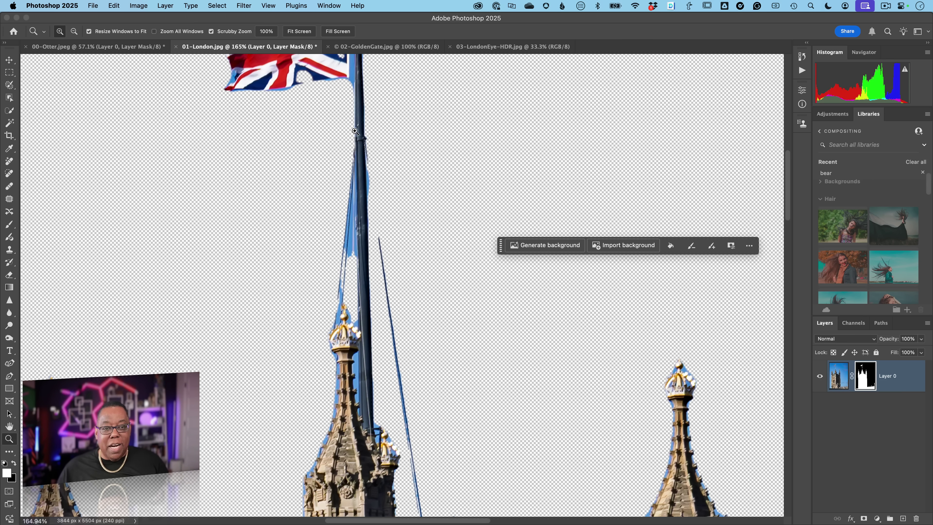
Examine the flag, ropes and turret tops of the 01-London.jpg cutout in Photoshop 2025 and Photoshop (Beta).
drag(355, 125, 360, 239)
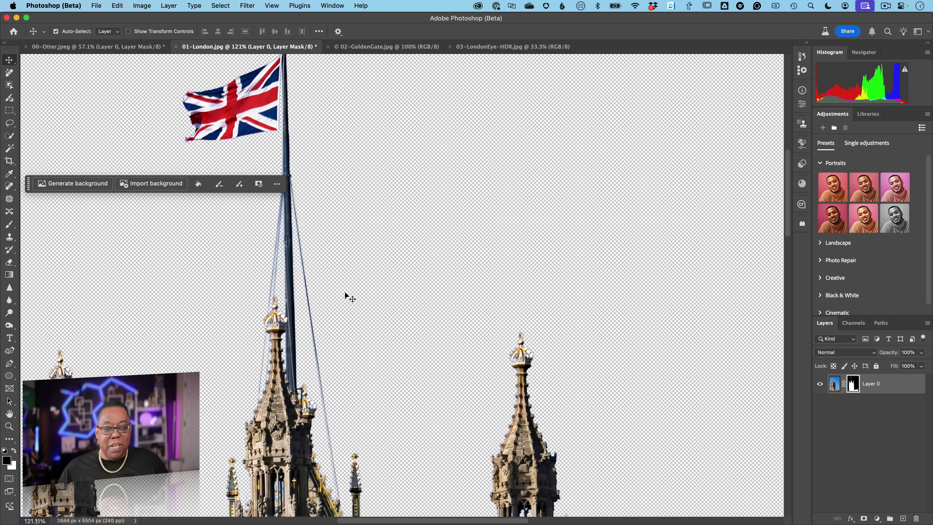
drag(281, 151, 300, 201)
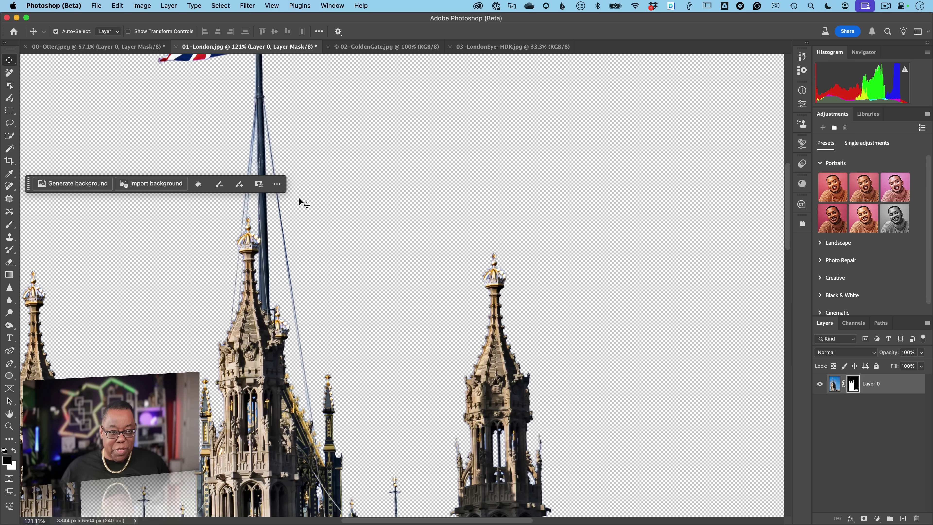
scroll(300, 201, left, 2)
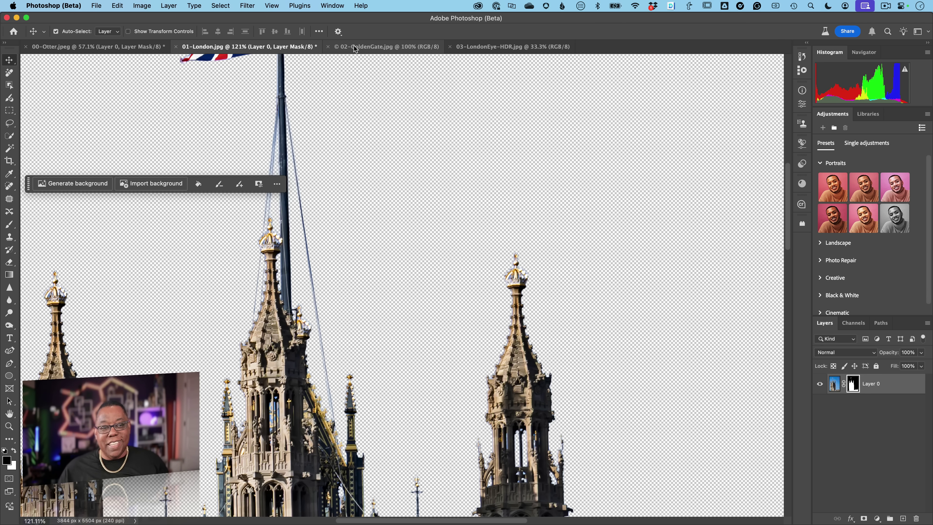
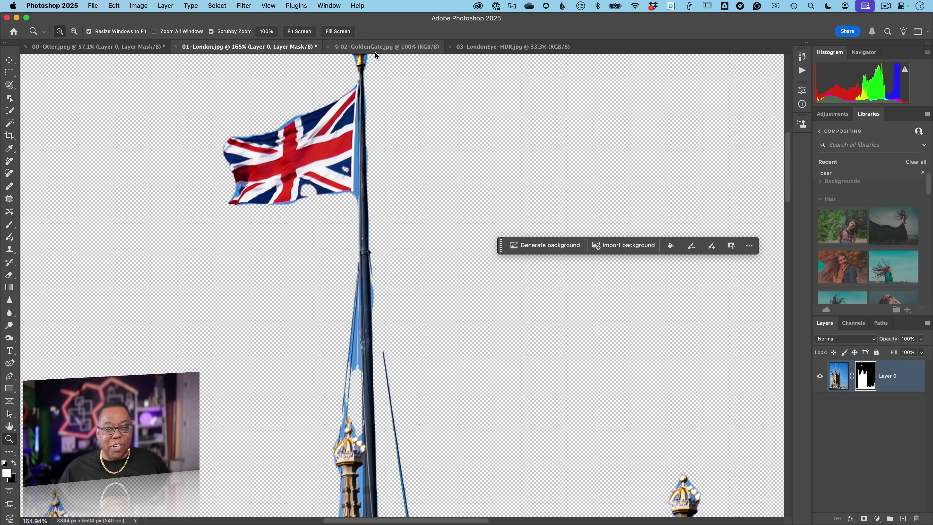
Remove the background from 02-GoldenGate.jpg in Photoshop 2025 and view its layer mask on its own.
click(375, 47)
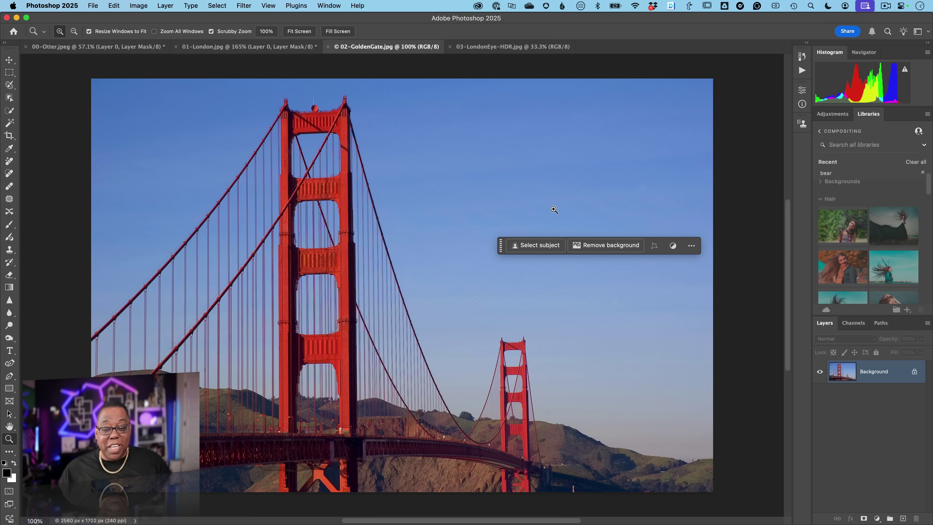
click(610, 250)
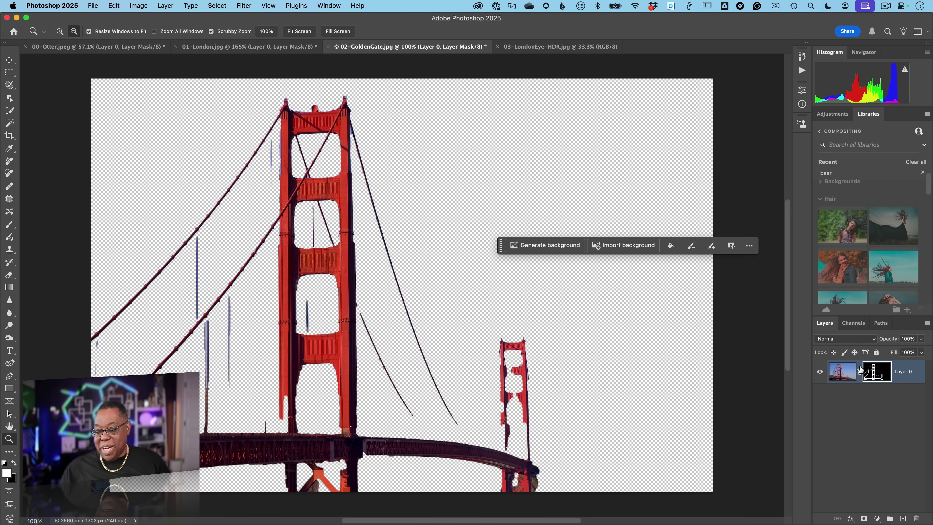
alt+click(884, 375)
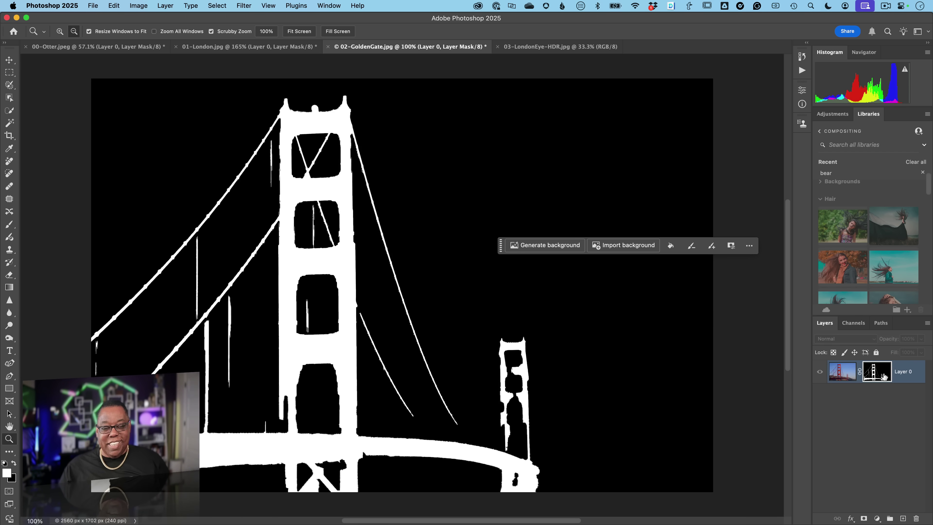
alt+click(884, 375)
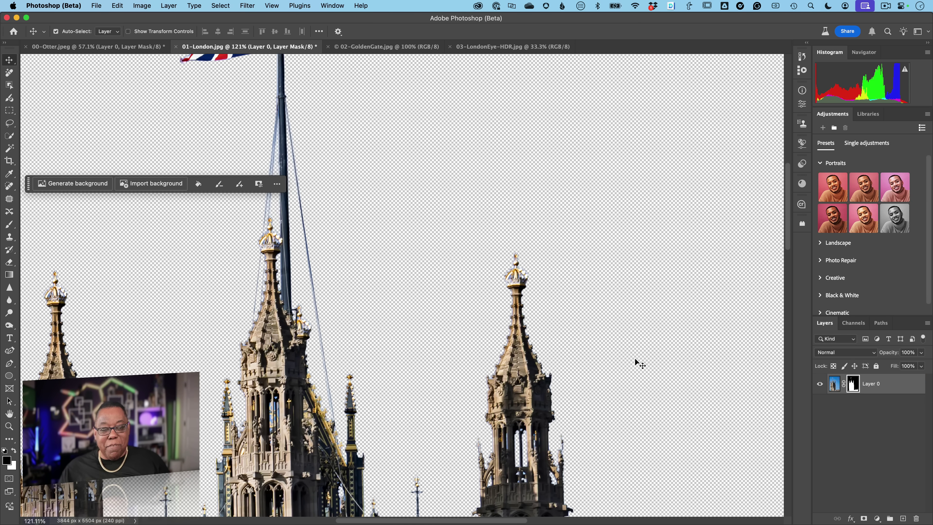
In Photoshop (Beta), remove the background from 02-GoldenGate.jpg and display its layer mask on its own.
click(360, 47)
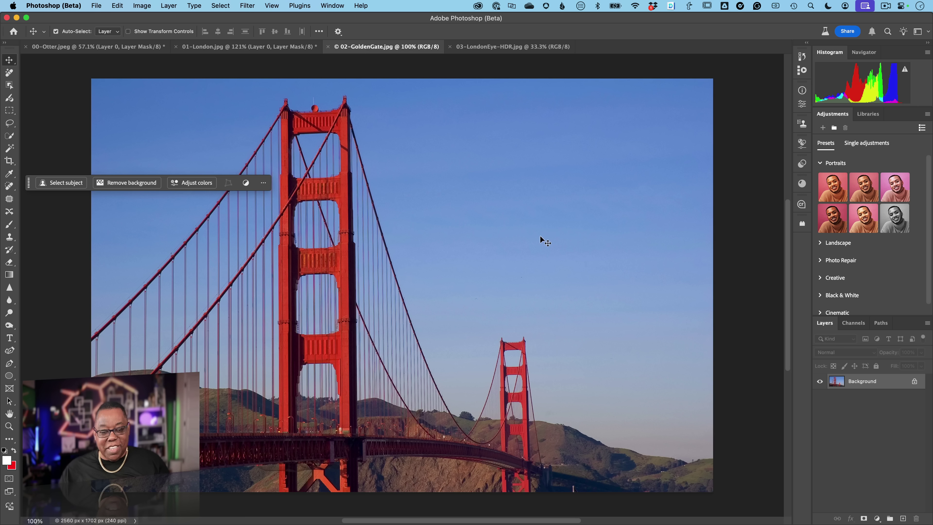
click(119, 184)
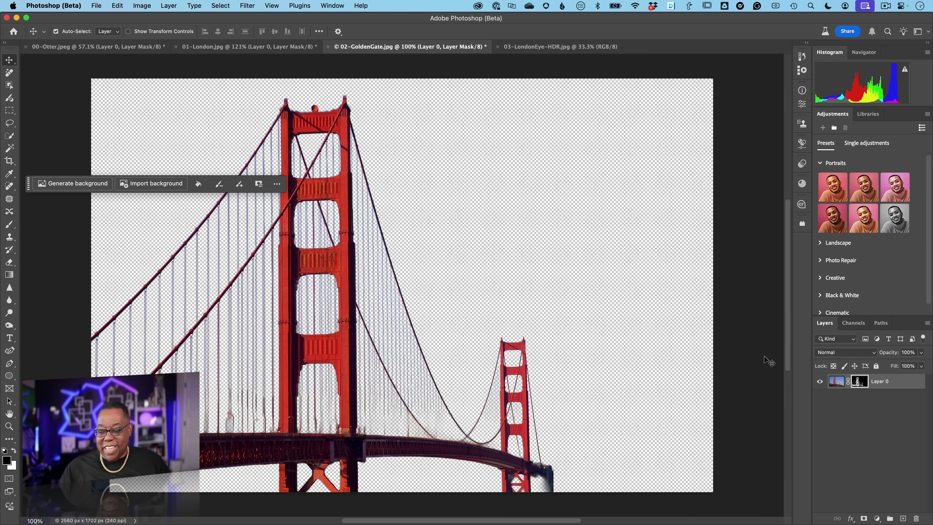
alt+click(860, 383)
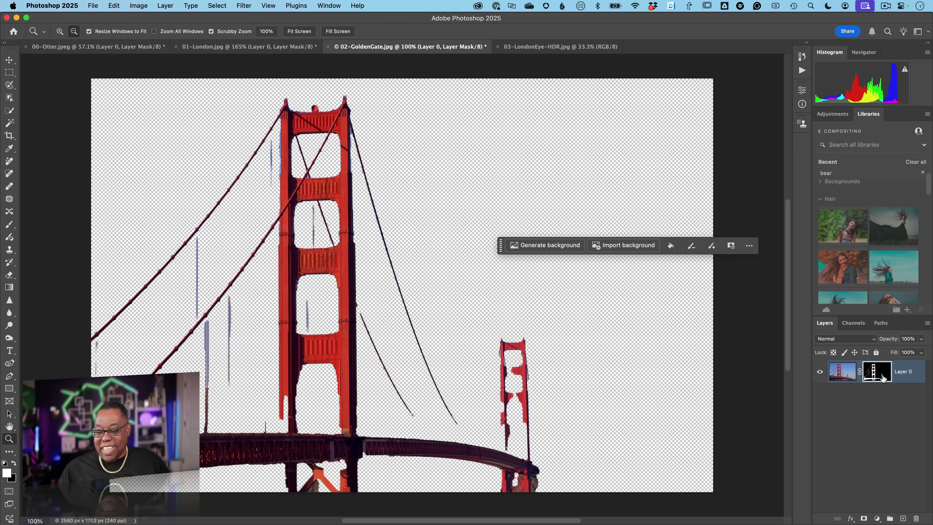
Compare the Golden Gate layer masks of the two versions, and return to the full cutout view fitted on screen.
alt+click(884, 378)
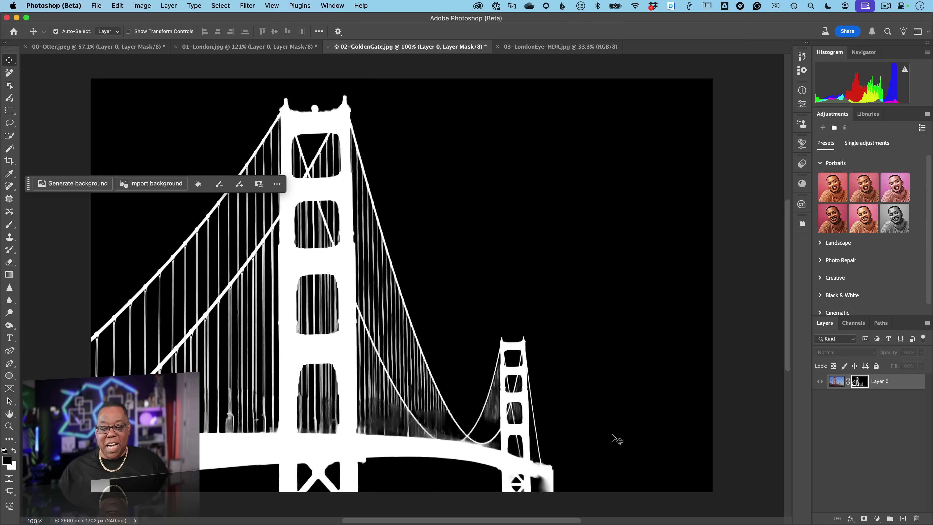
alt+click(860, 383)
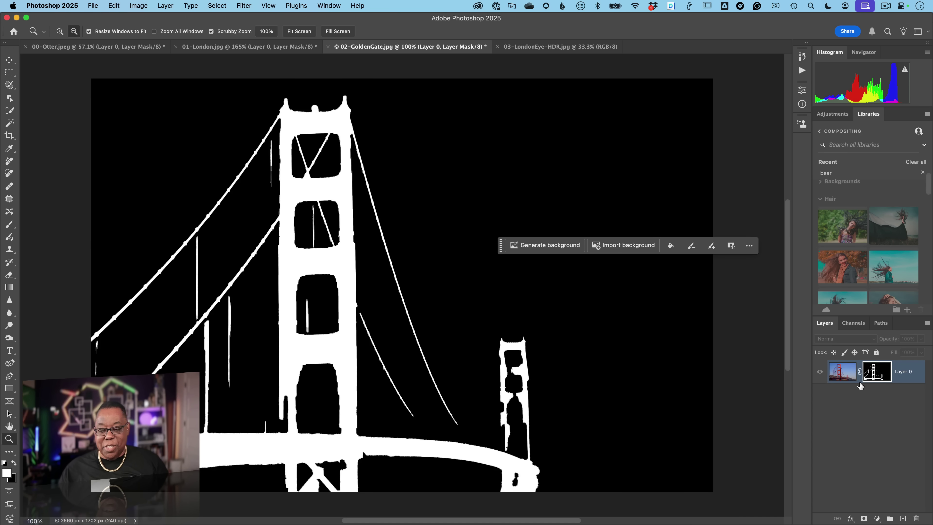
key(super+0)
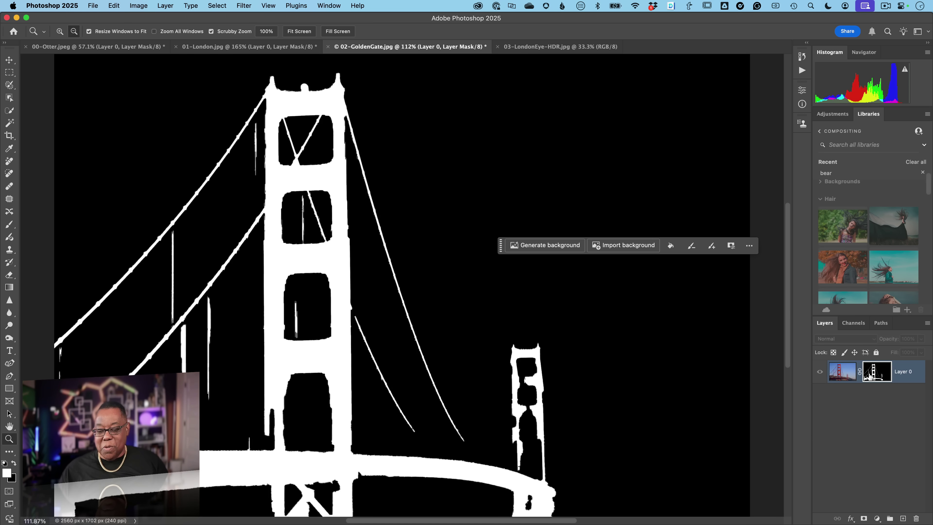
alt+click(869, 376)
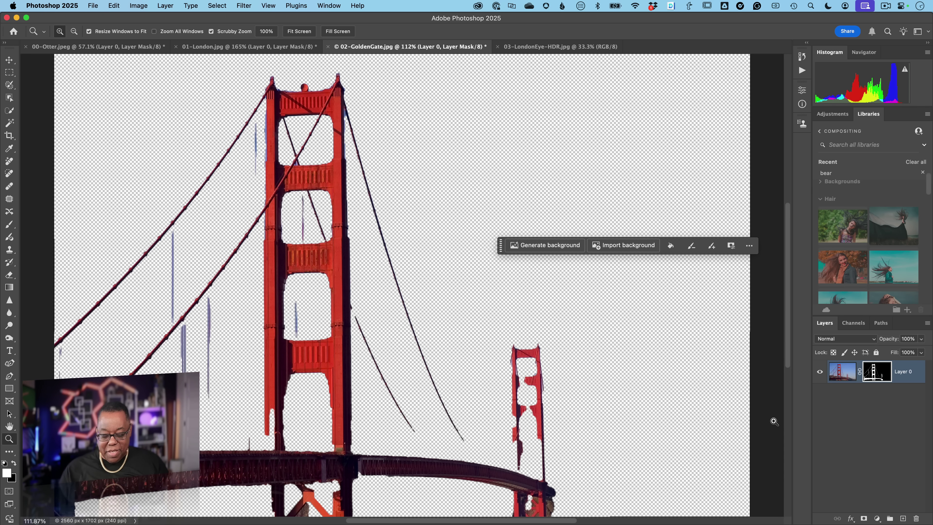
key(super+0)
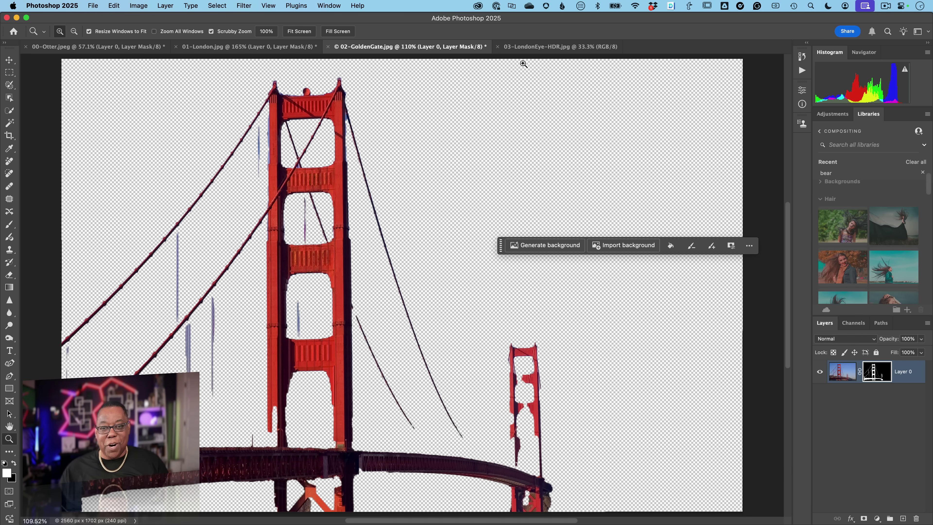
In Photoshop 2025, try Select Subject on 03-LondonEye-HDR.jpg, deselect, and remove the photo's background.
click(526, 50)
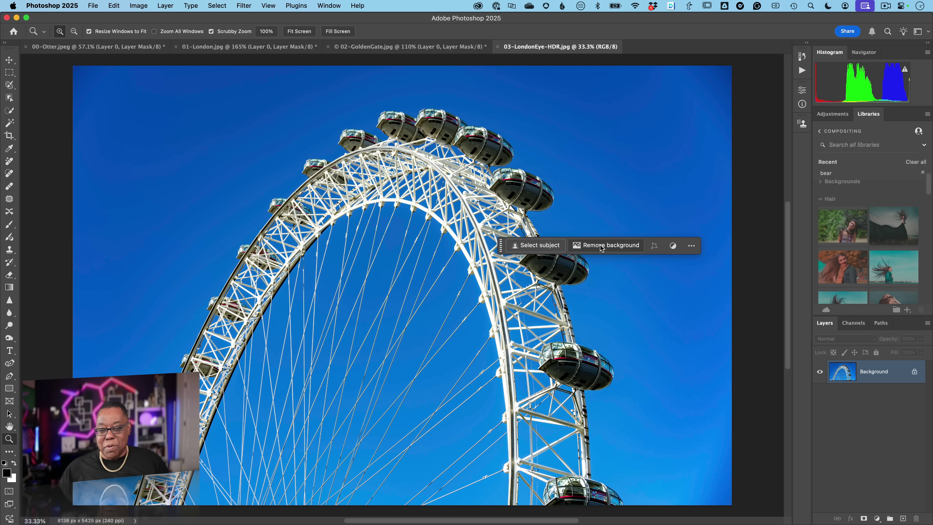
click(531, 245)
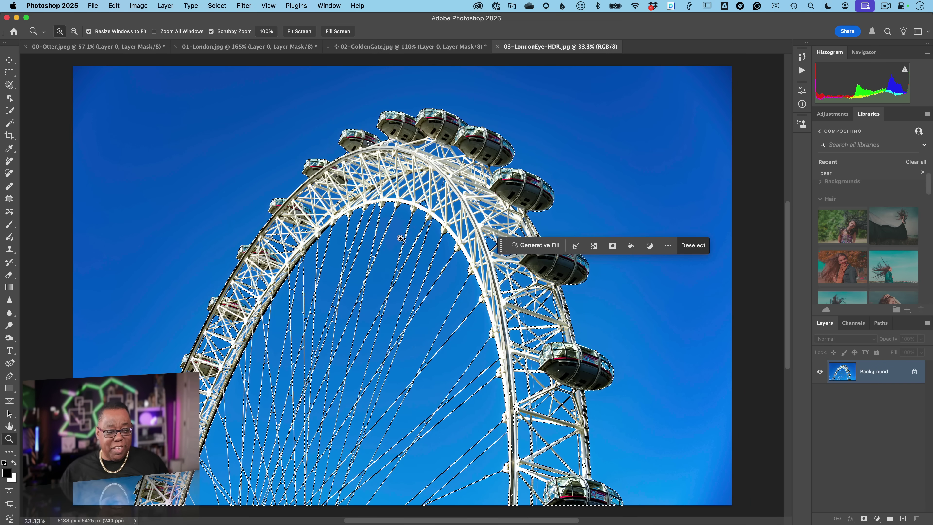
key(super+d)
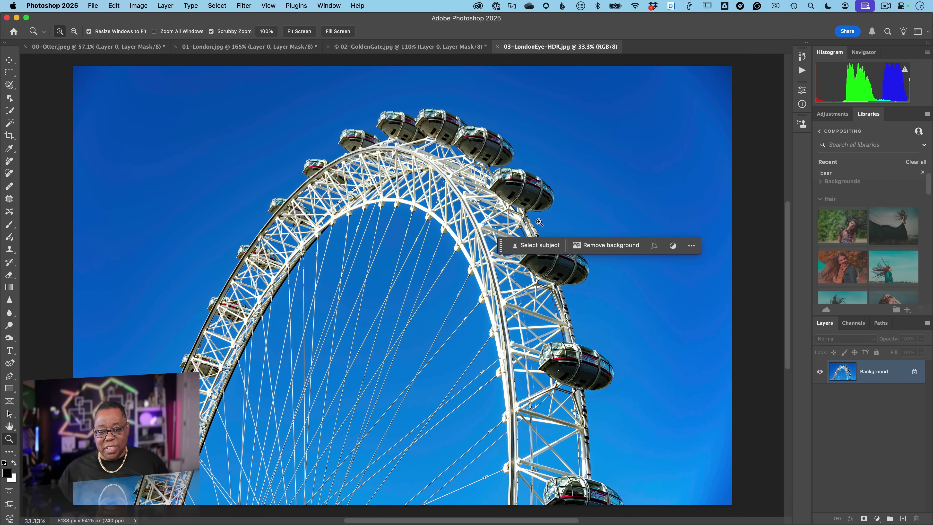
click(604, 246)
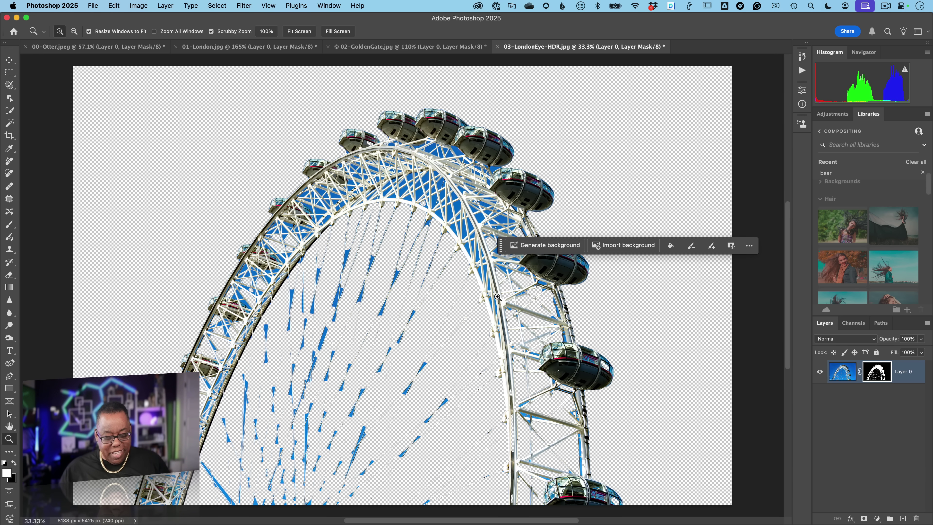
Switch to Photoshop (Beta) and remove the background from 03-LondonEye-HDR.jpg.
key(super+Tab)
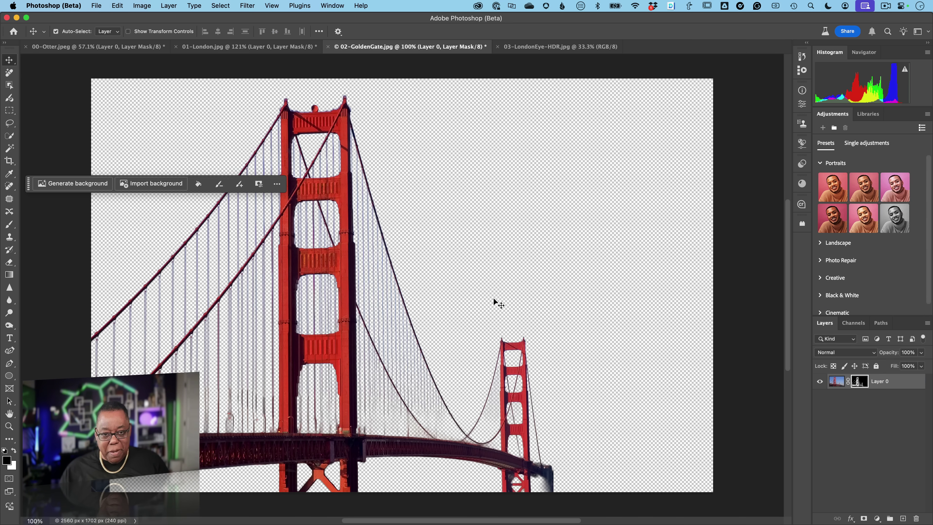
click(540, 47)
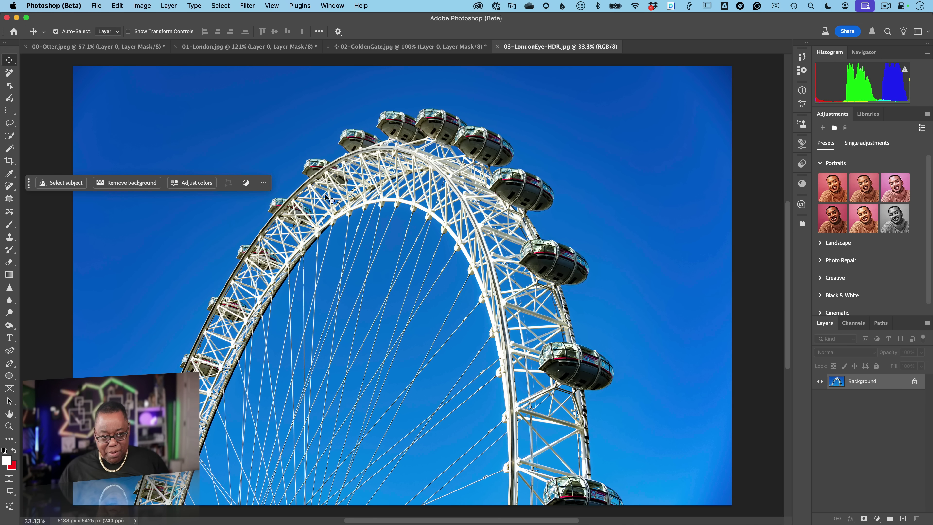
click(113, 187)
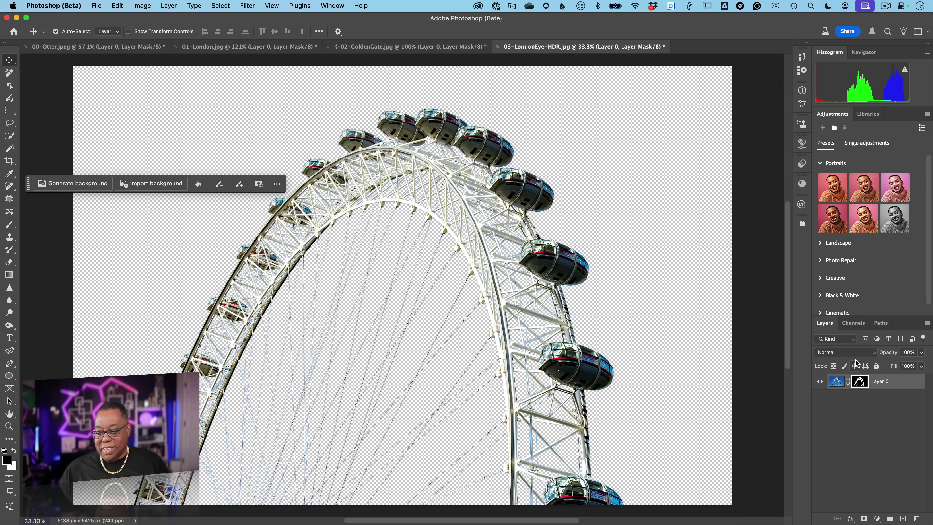
Compare the London Eye layer masks on their own in Photoshop (Beta) and Photoshop 2025.
alt+click(860, 382)
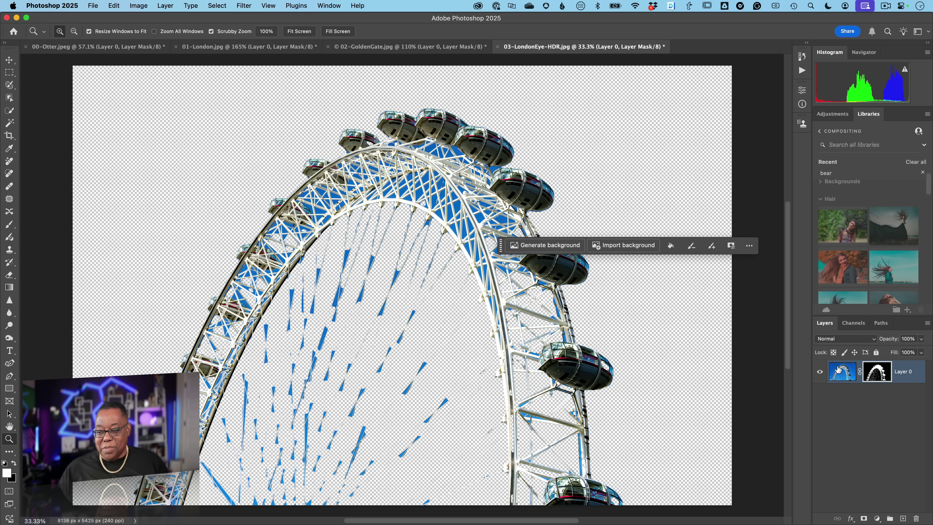
alt+click(876, 374)
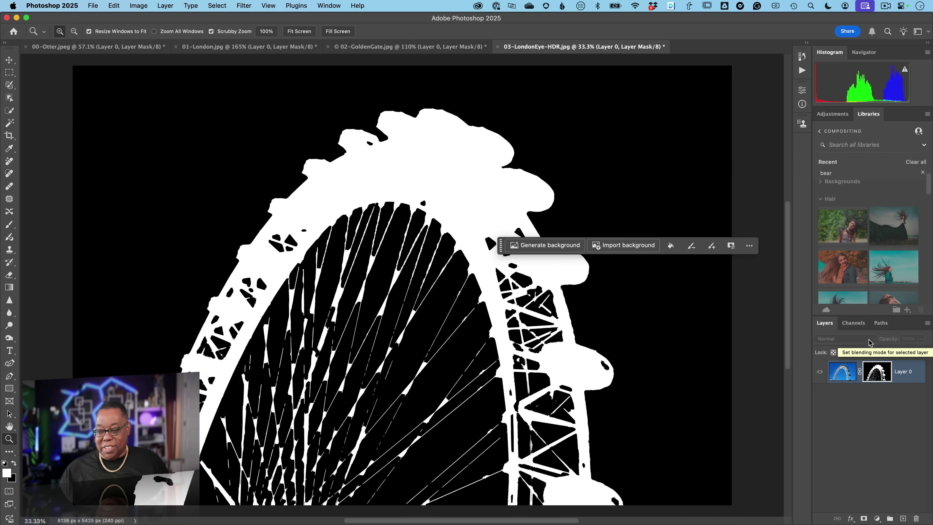
alt+click(876, 382)
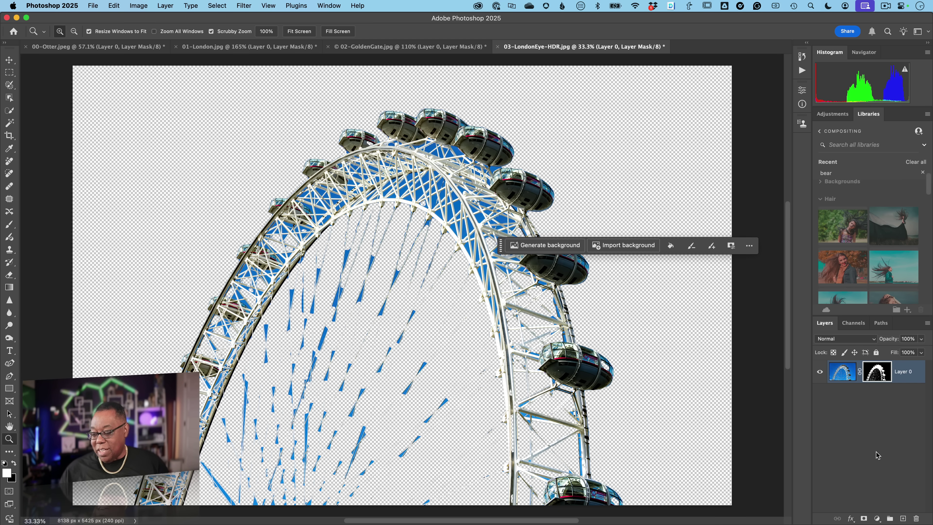
Add a new empty layer in the Photoshop 2025 London Eye document and place it beneath the cutout layer.
click(904, 518)
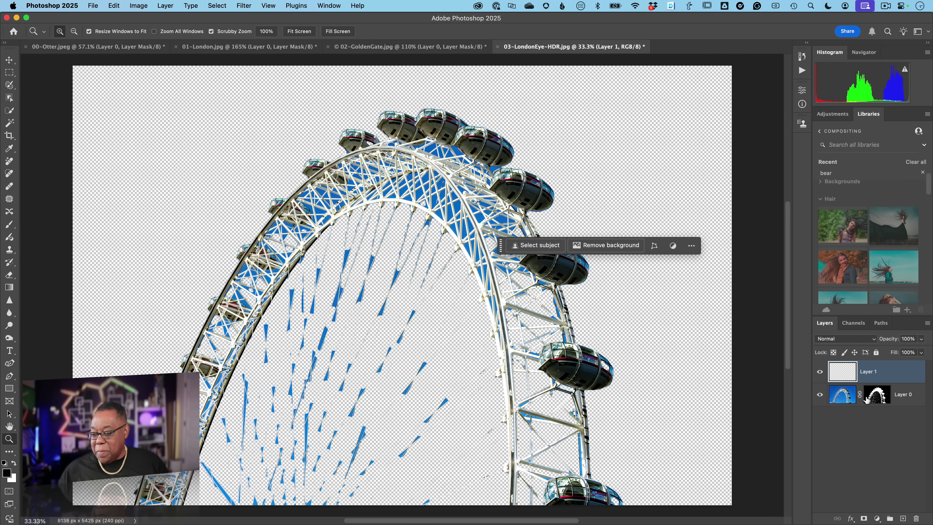
drag(866, 373, 884, 475)
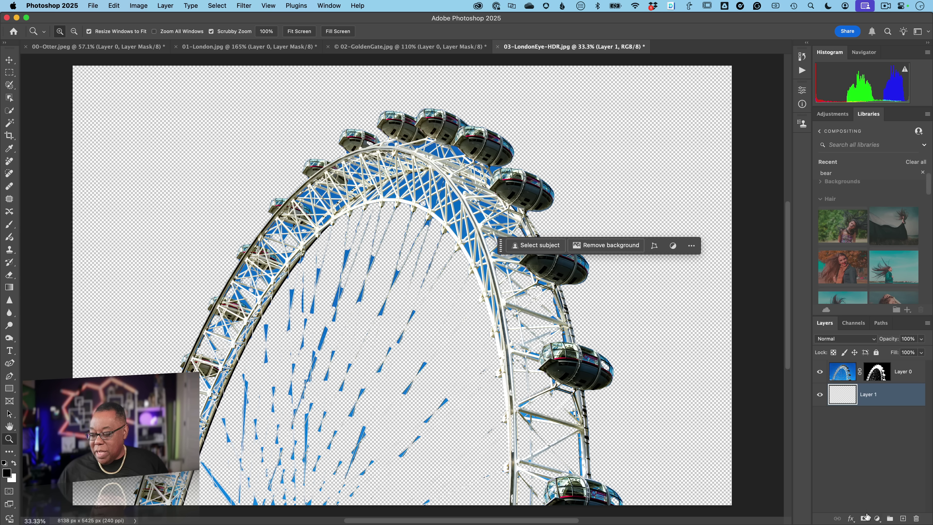
Add a black Solid Color fill beneath the London Eye cutout in the Photoshop 2025 document.
click(877, 518)
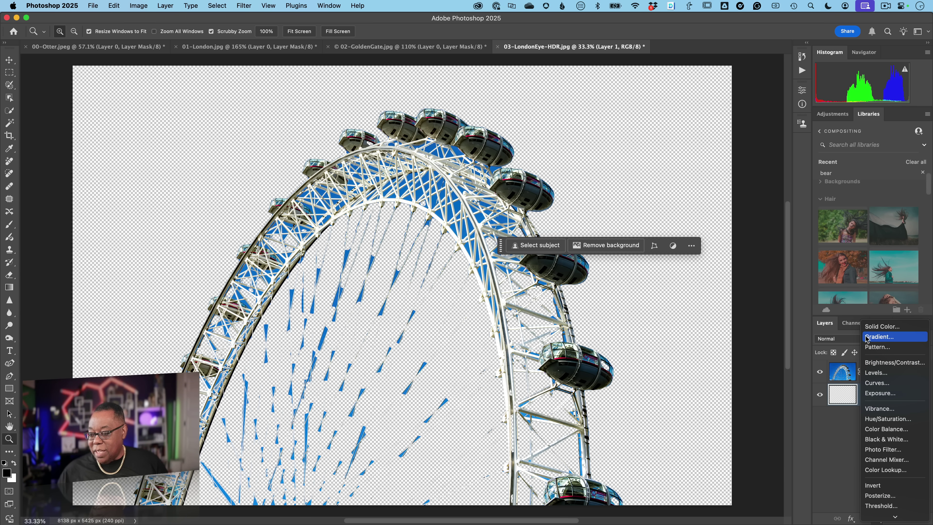
click(882, 326)
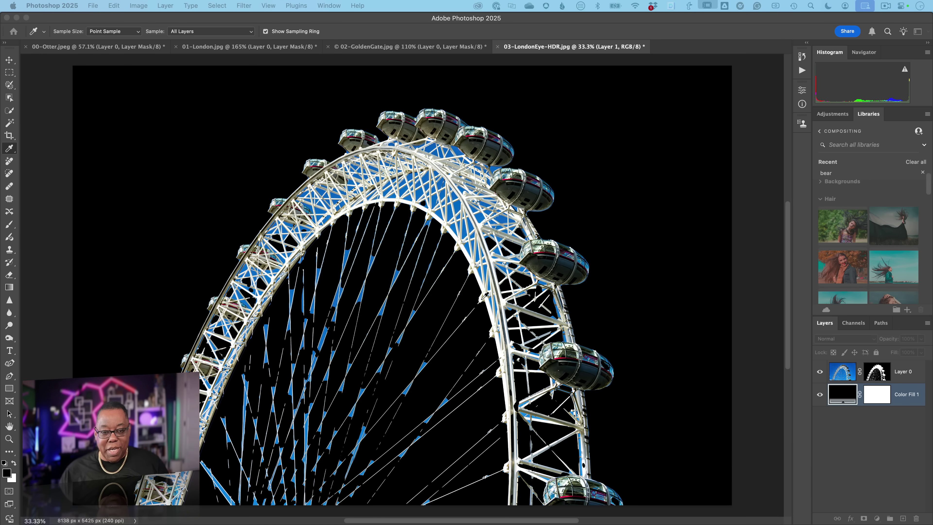
Switch to Photoshop (Beta), add a new layer beneath the London Eye cutout and give it a white Solid Color fill.
key(super+Tab)
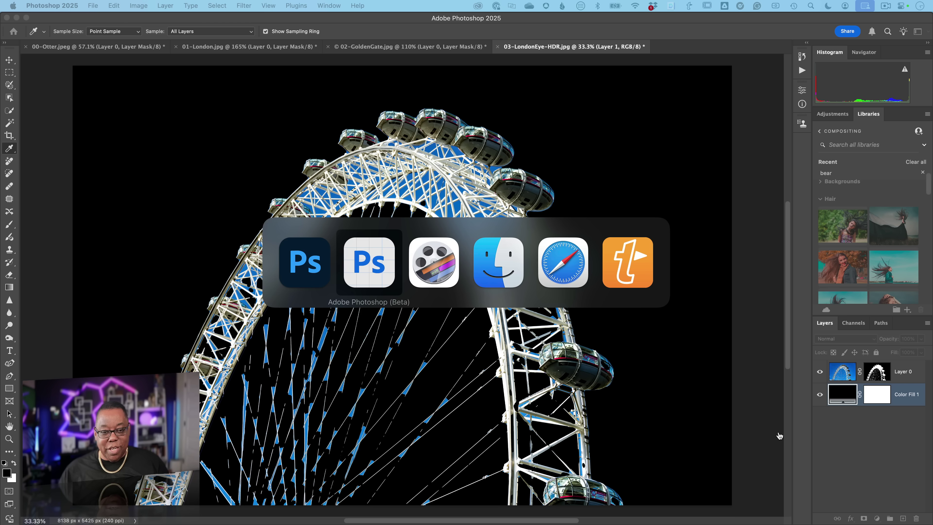
super+click(901, 518)
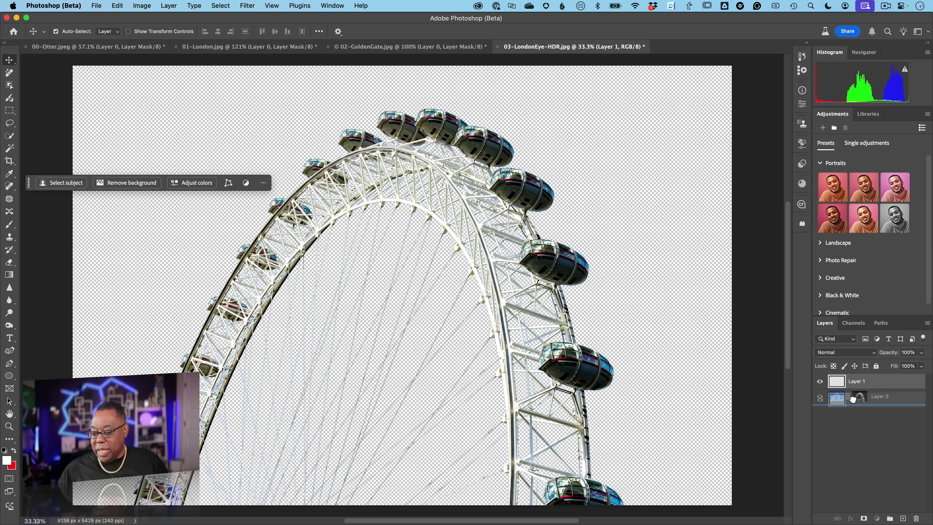
click(877, 518)
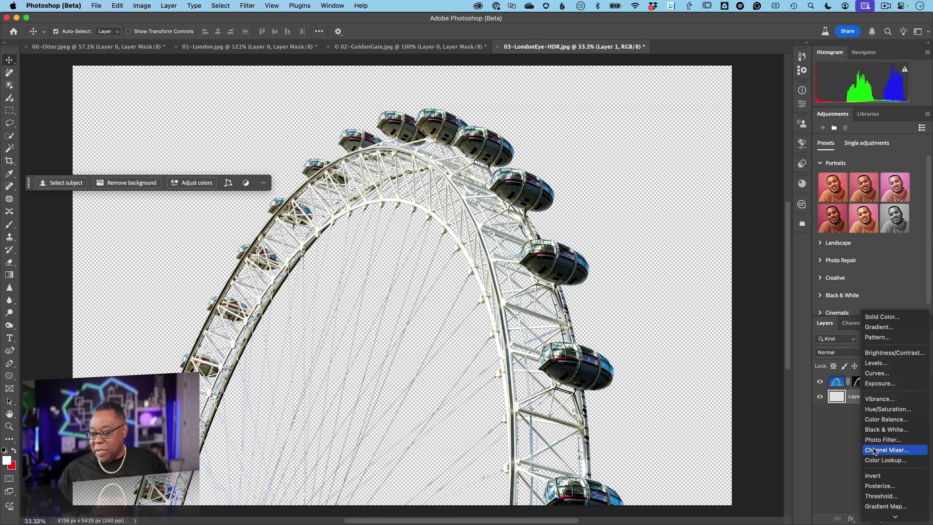
click(863, 317)
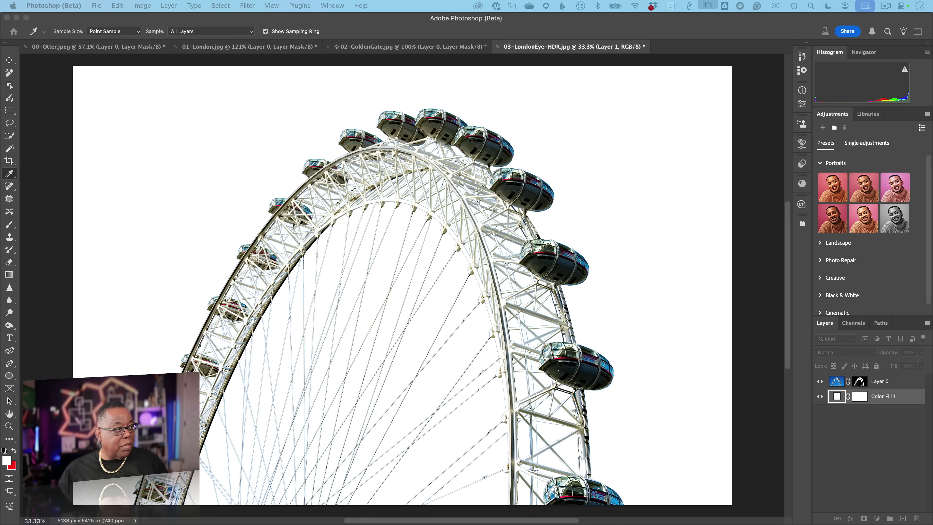
Set the Solid Color fill behind the London Eye to black (000000), and switch back to Photoshop 2025 to compare the cutouts.
double_click(836, 397)
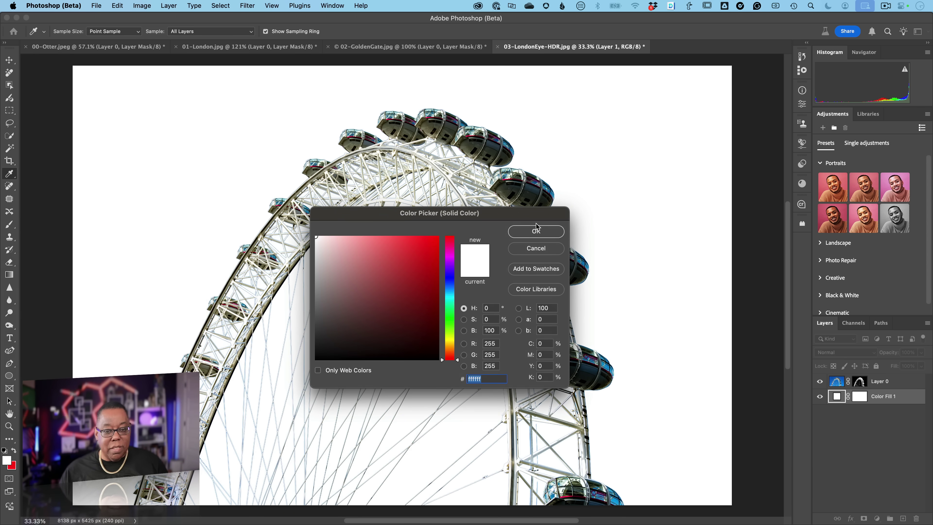
click(438, 359)
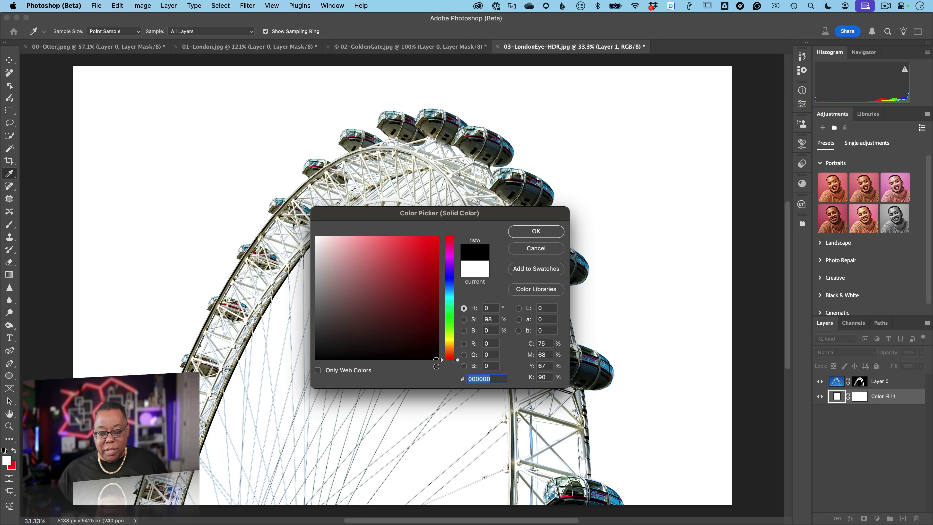
click(536, 231)
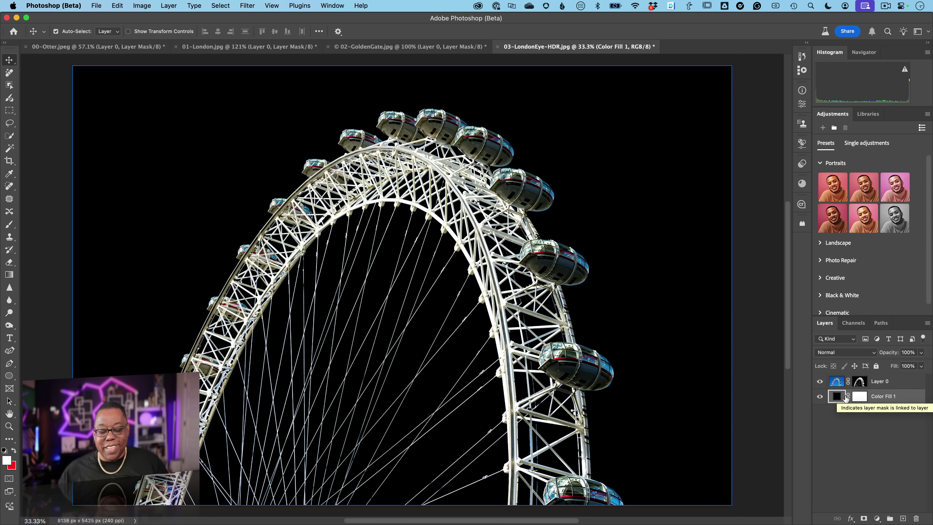
click(588, 270)
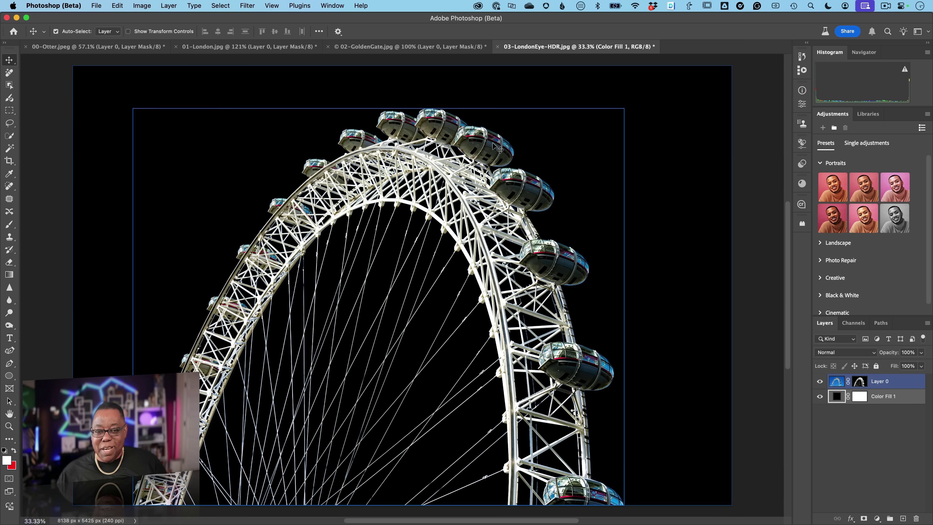
click(844, 423)
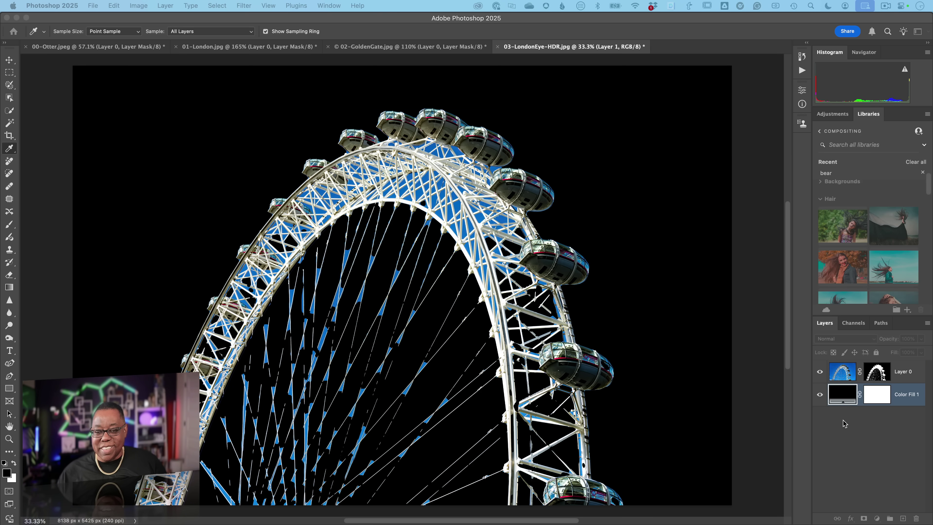